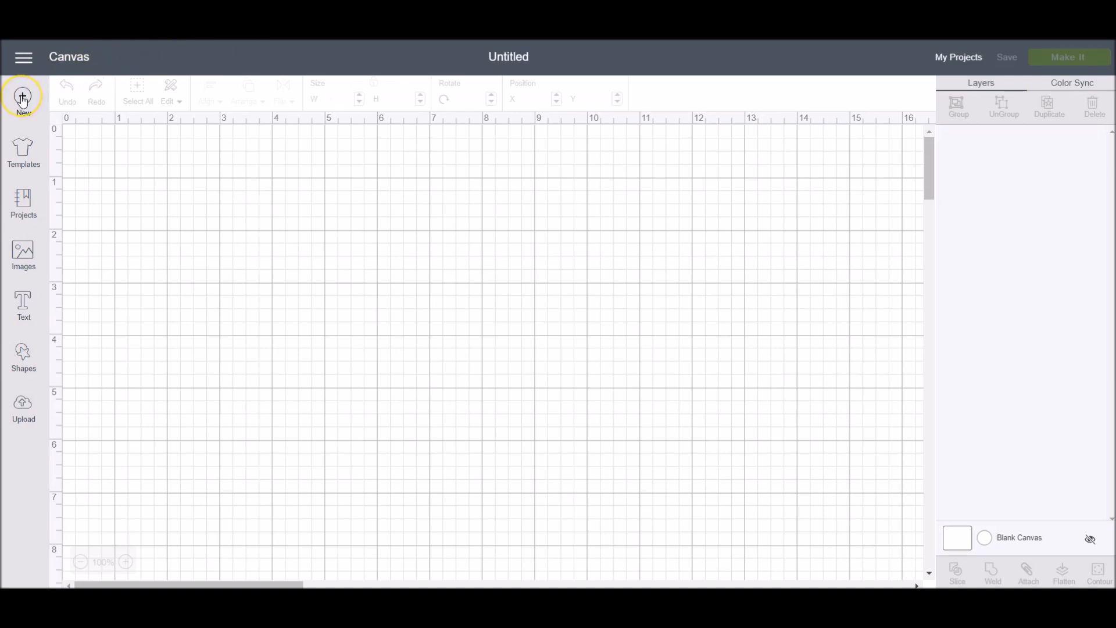
- Add a text object reading "First I Drink the Coffee Then I Do the Things", split over six lines
{"action": "left_click", "coordinate": [21, 311]}
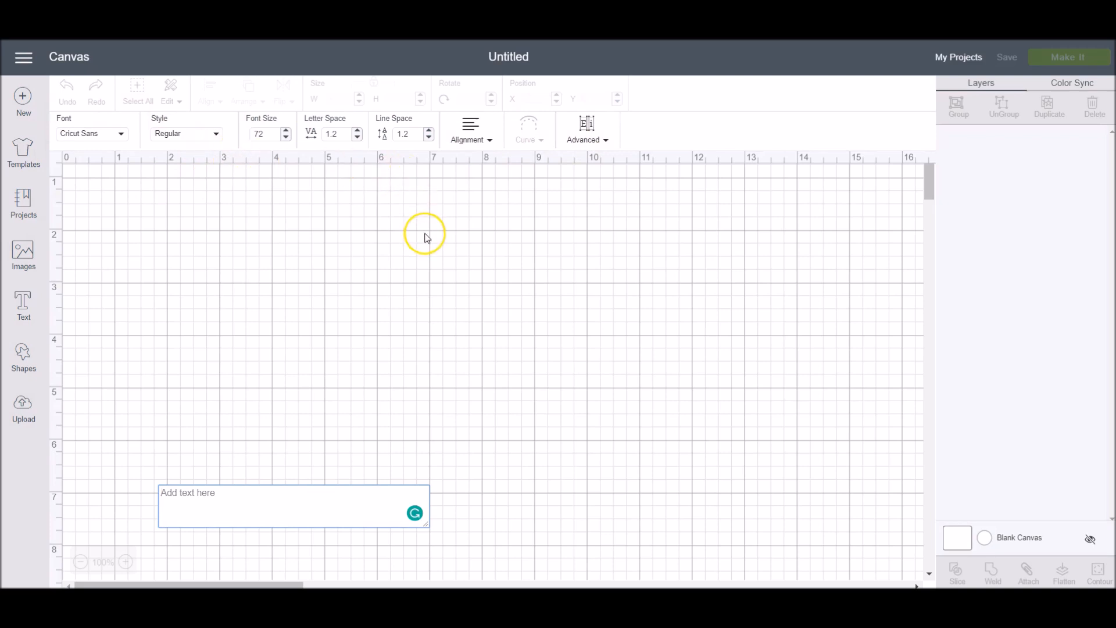
{"action": "left_click", "coordinate": [221, 494]}
{"action": "key", "text": "ctrl+v"}
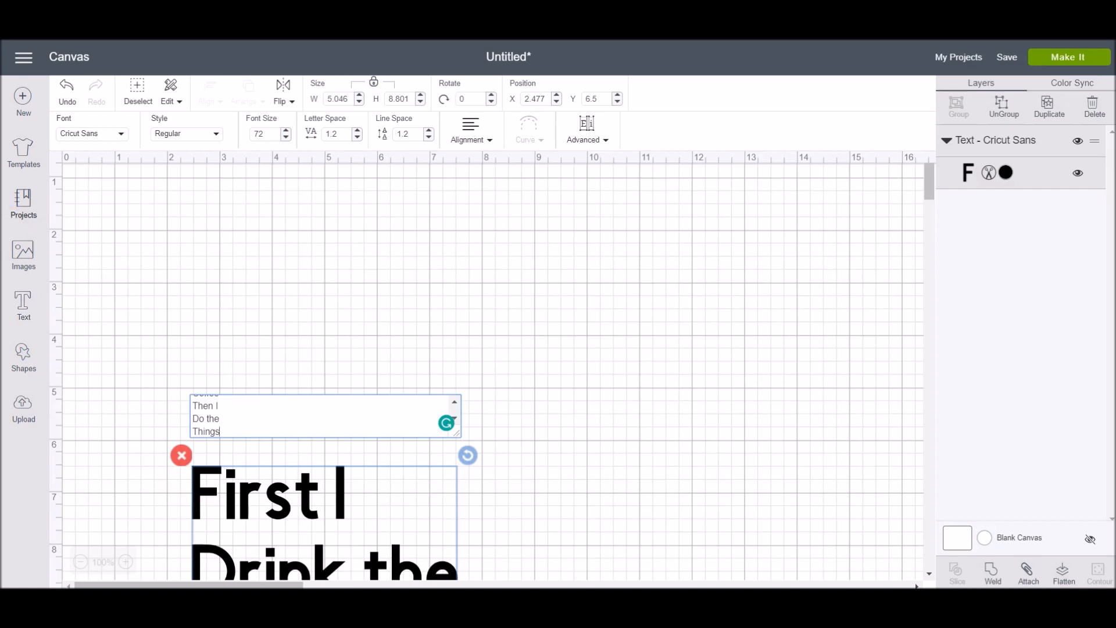
- Filter the Cricut fonts to Multi-Layer, apply Alphalicious to the text and show its hidden second layer
{"action": "left_click", "coordinate": [93, 136]}
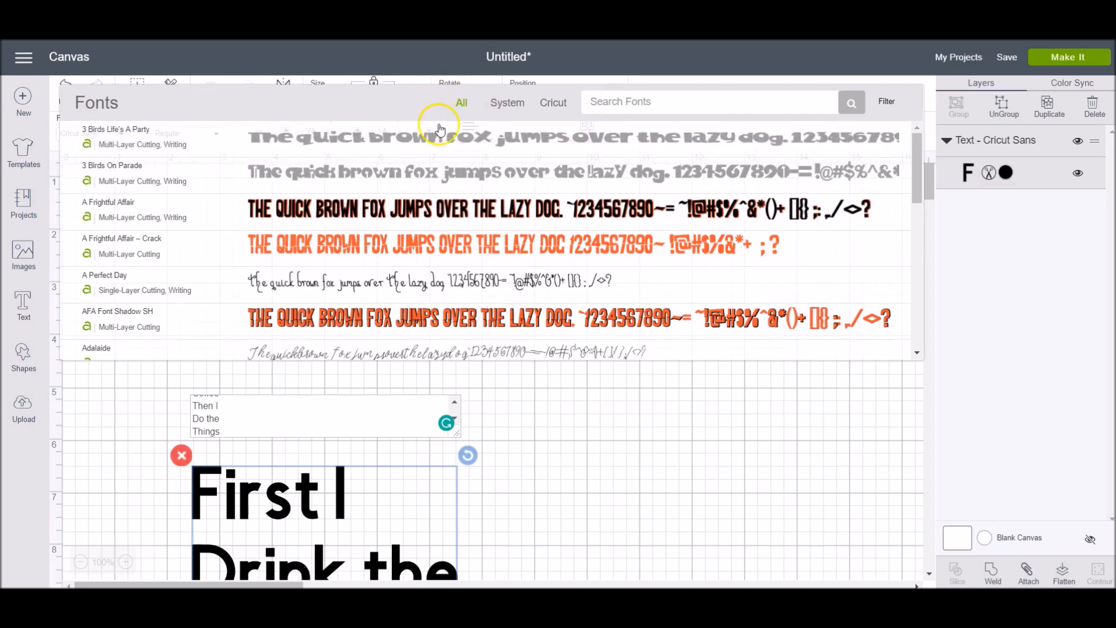
{"action": "left_click", "coordinate": [551, 110]}
{"action": "left_click", "coordinate": [887, 101]}
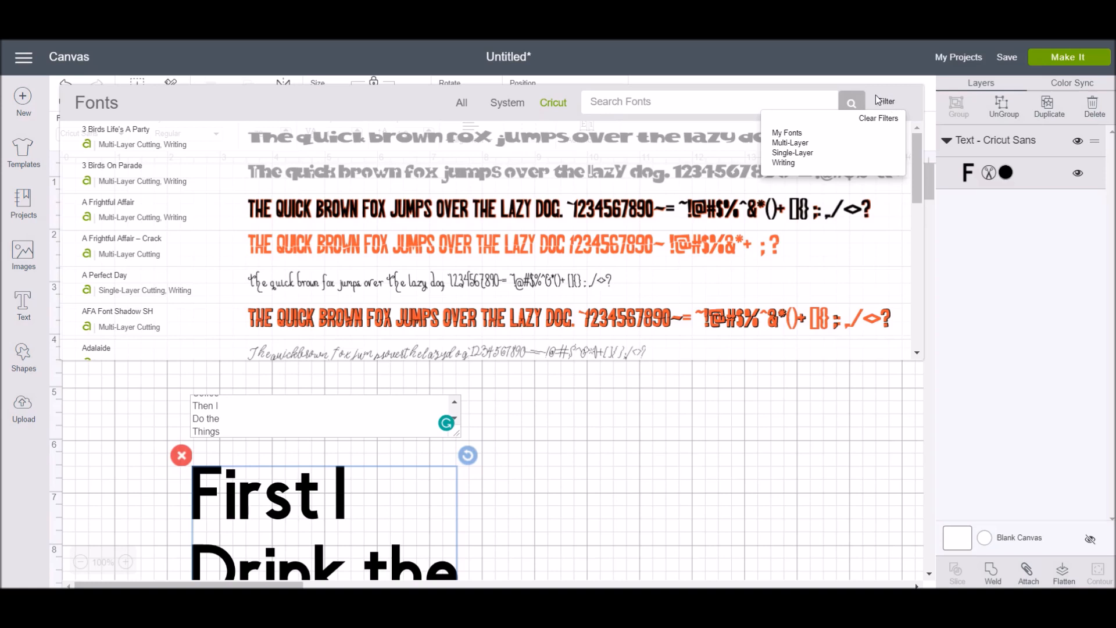
{"action": "left_click", "coordinate": [838, 143]}
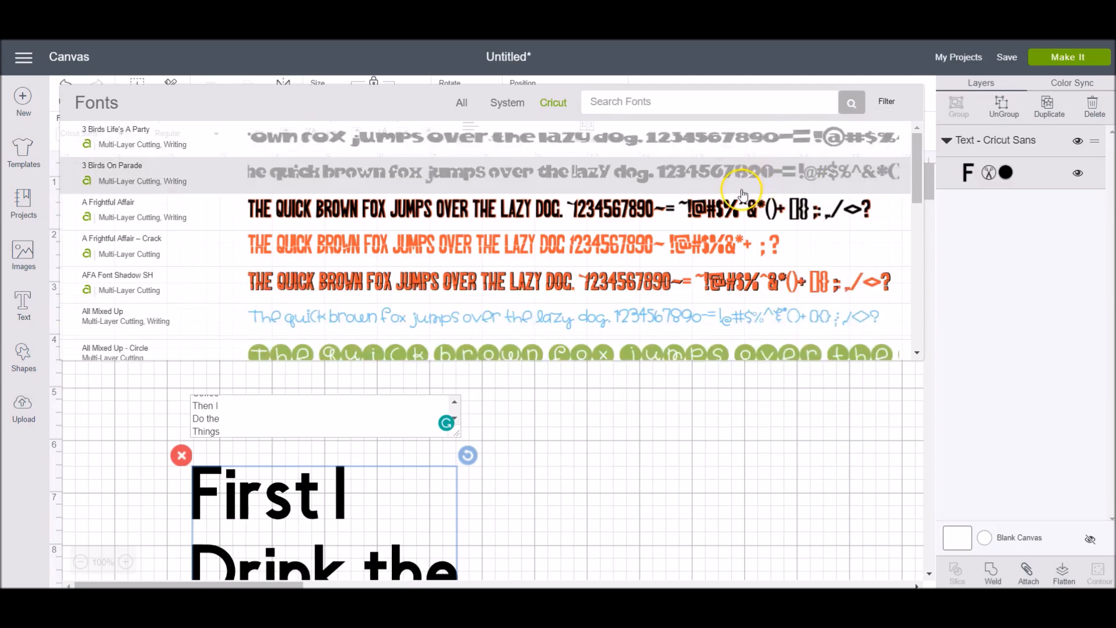
{"action": "left_click", "coordinate": [684, 201]}
{"action": "scroll", "coordinate": [683, 201], "scroll_direction": "down", "scroll_amount": 3}
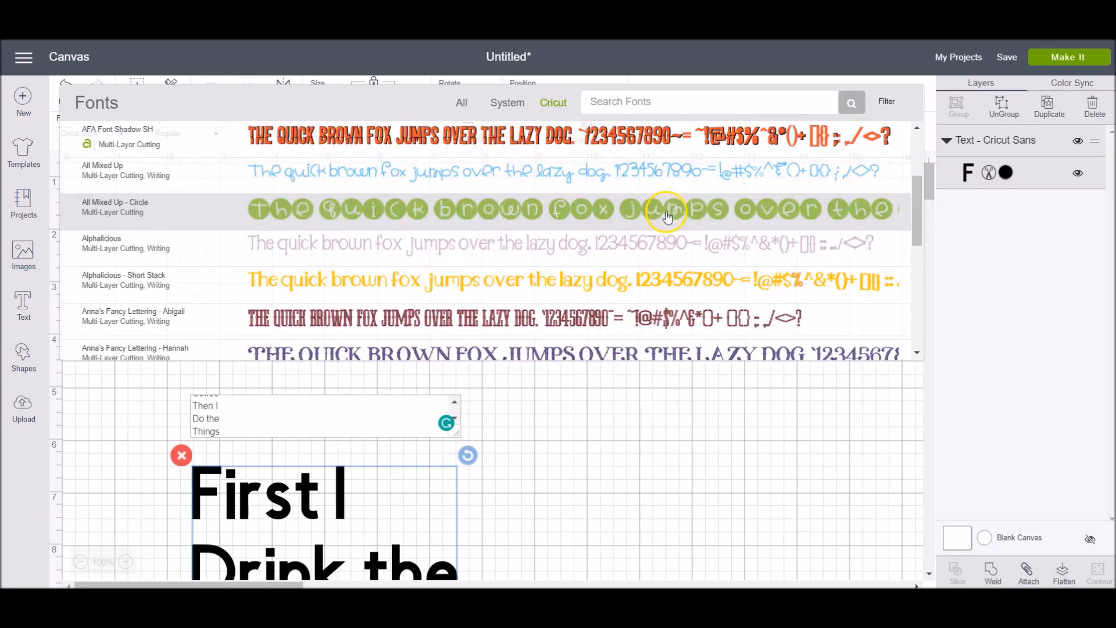
{"action": "left_click", "coordinate": [540, 243]}
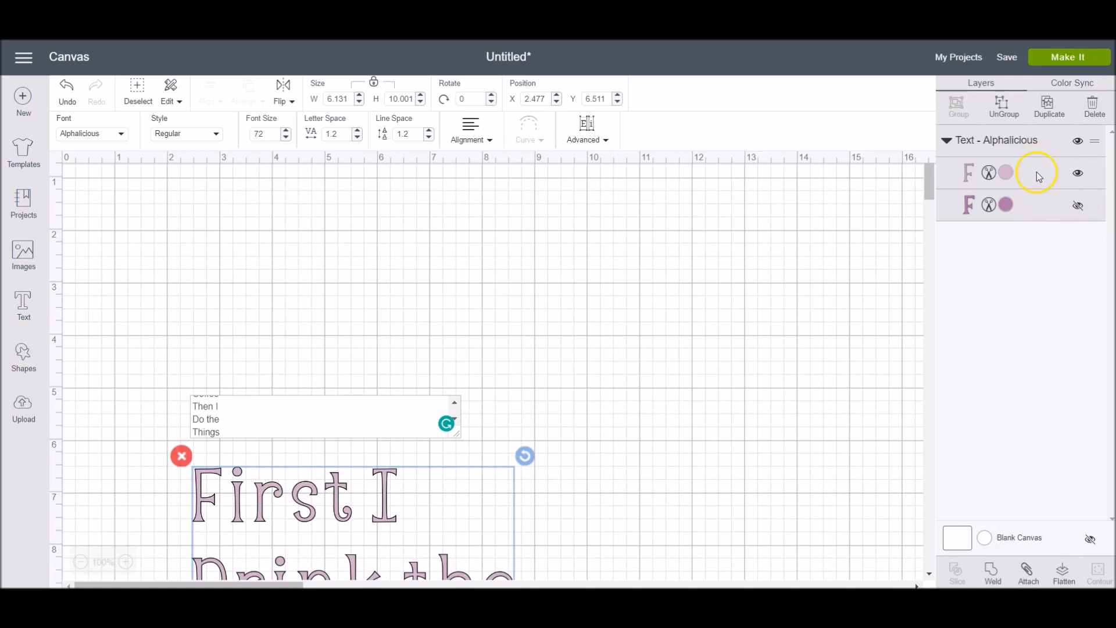
{"action": "left_click", "coordinate": [1078, 206]}
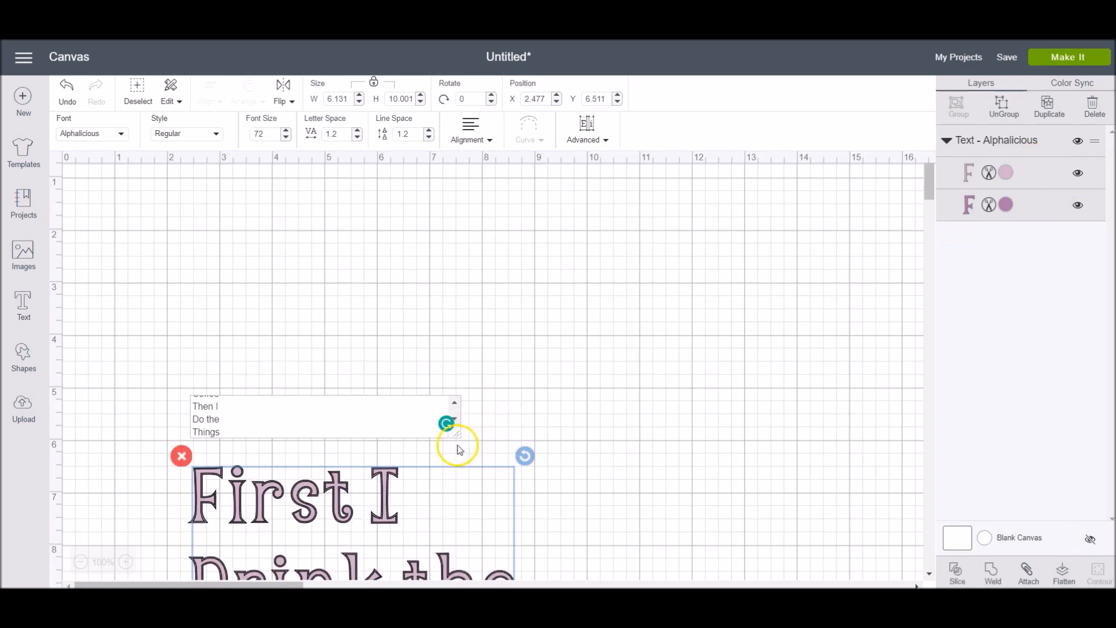
- Move the text block up to the upper edge of the canvas and preview its cutting mats
{"action": "left_click_drag", "start_coordinate": [349, 486], "coordinate": [325, 197]}
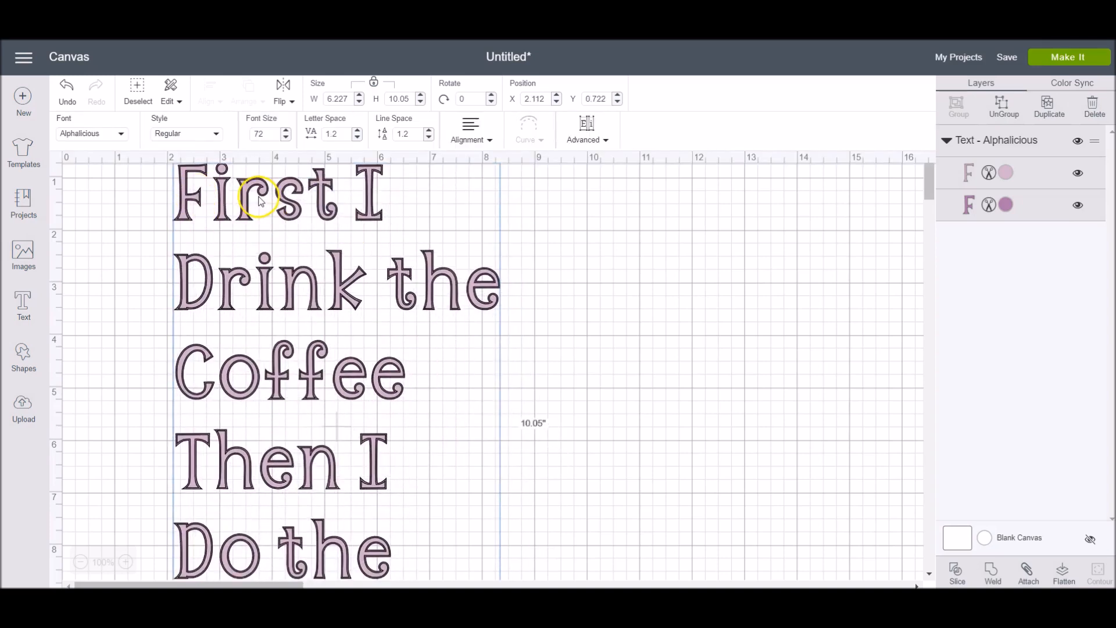
{"action": "left_click", "coordinate": [1072, 54]}
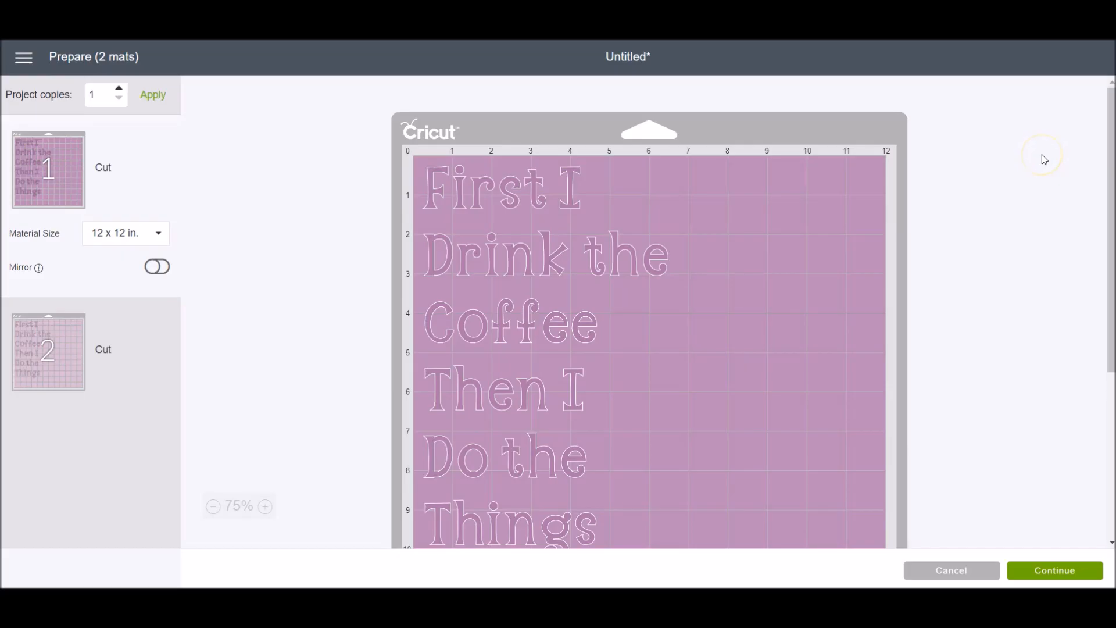
{"action": "left_click", "coordinate": [25, 356]}
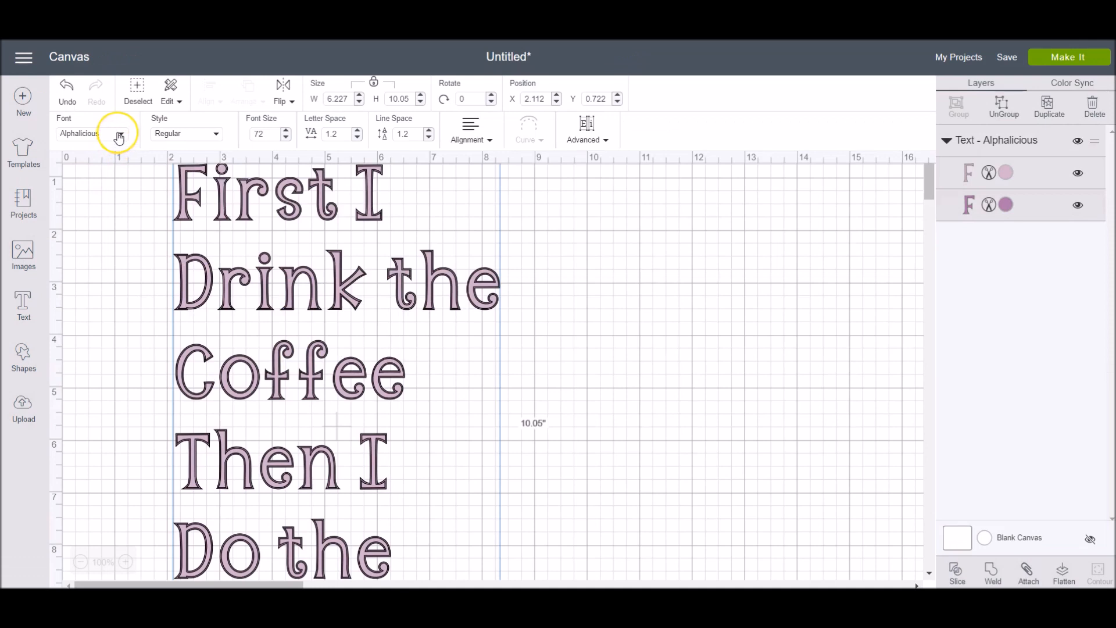
- Filter the Cricut fonts to Writing and apply the Algebra font to the text
{"action": "left_click", "coordinate": [120, 136]}
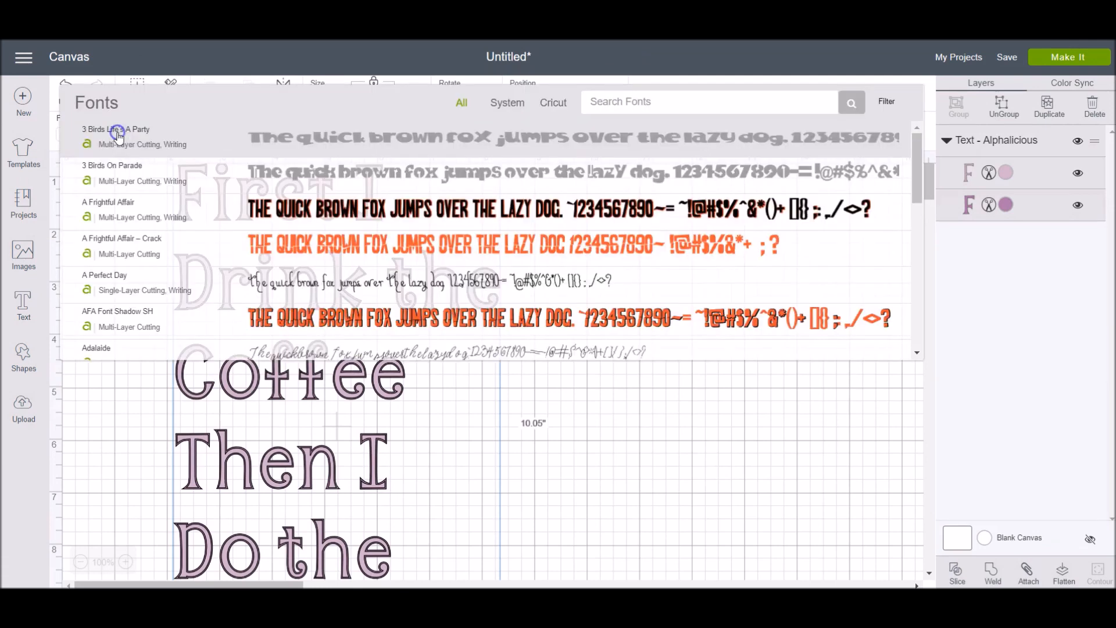
{"action": "left_click", "coordinate": [556, 103]}
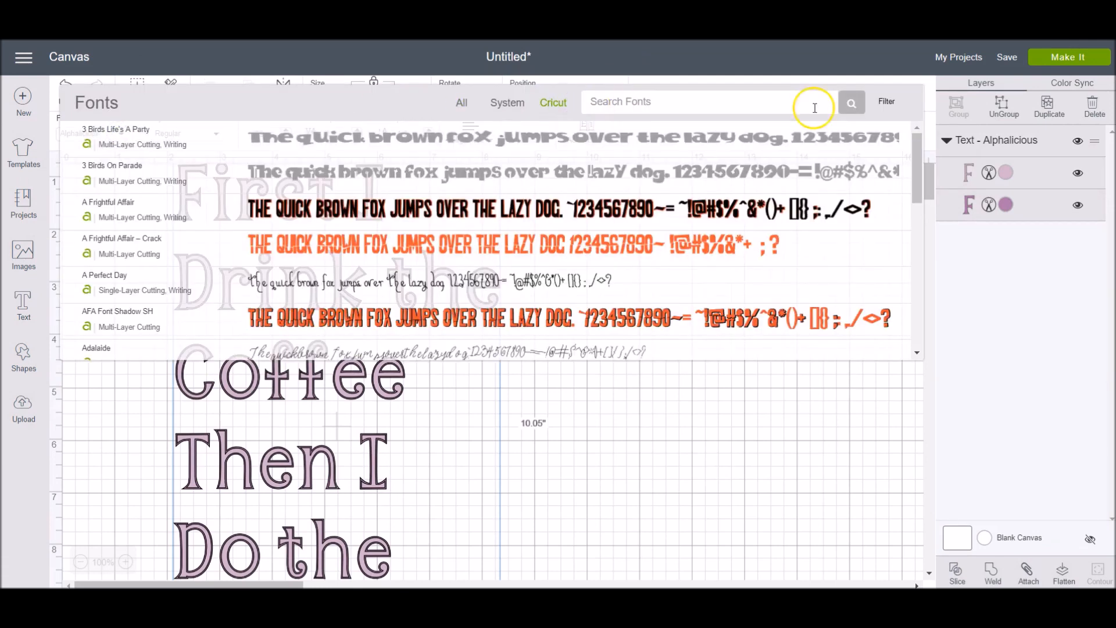
{"action": "left_click", "coordinate": [887, 102]}
{"action": "left_click", "coordinate": [795, 163]}
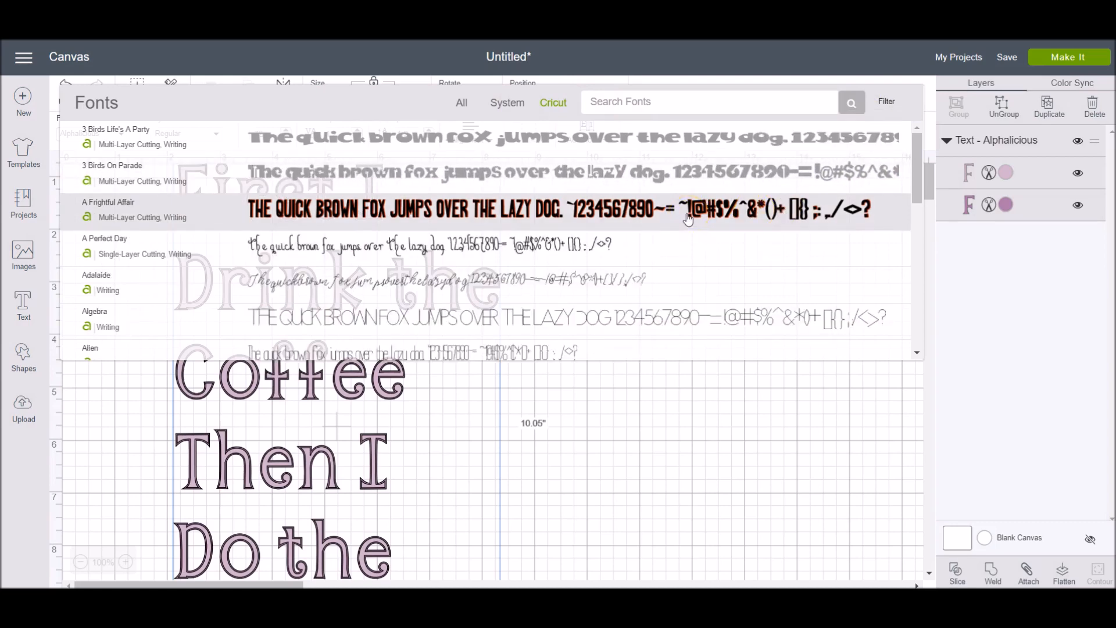
{"action": "left_click", "coordinate": [618, 325]}
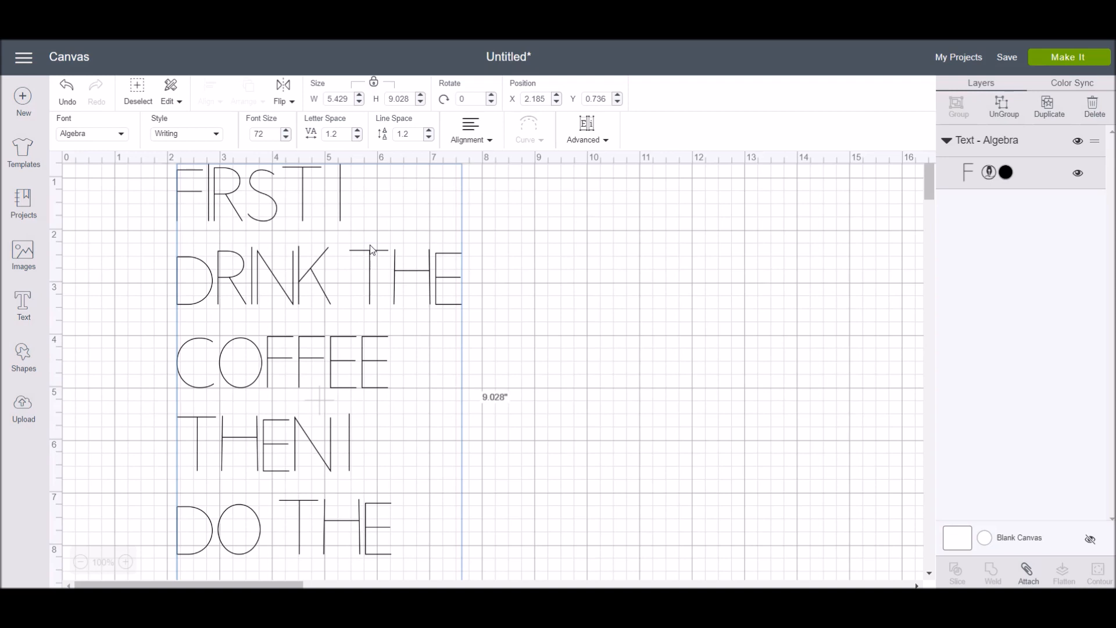
{"action": "left_click", "coordinate": [1028, 573]}
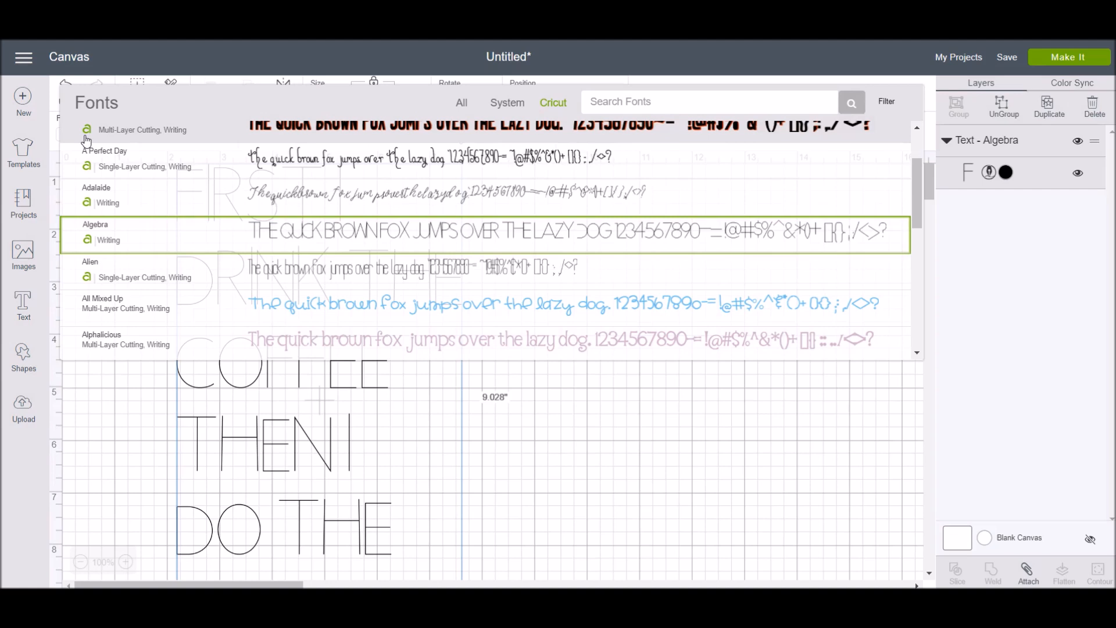
- Search the system fonts for milkshake, apply the Milkshake font to the text and review its style options
{"action": "left_click", "coordinate": [507, 104]}
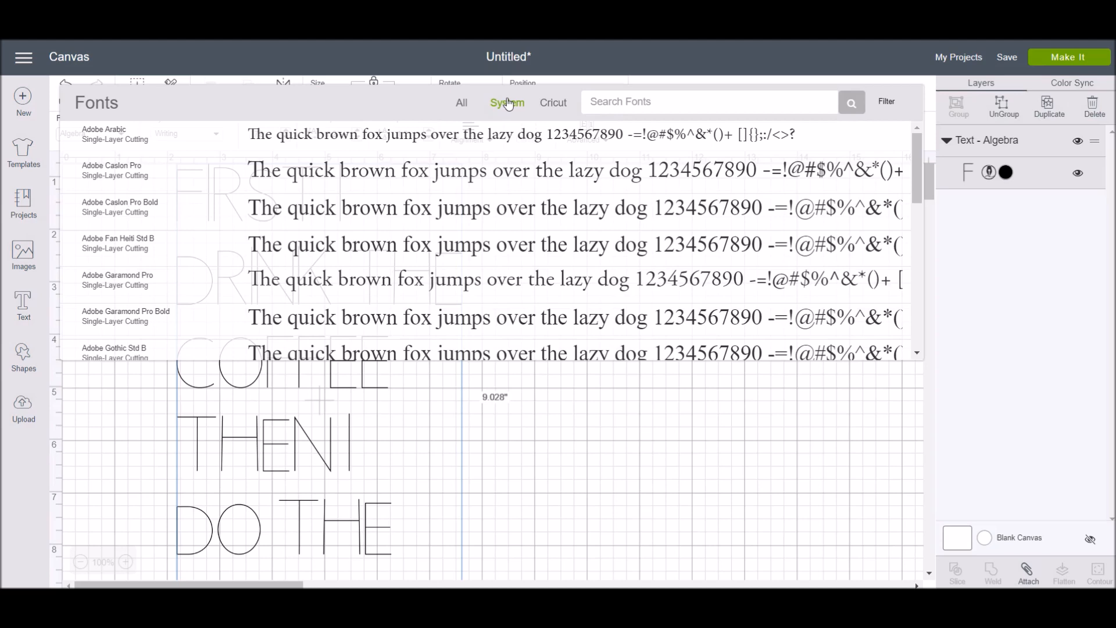
{"action": "type", "text": "milkshak"}
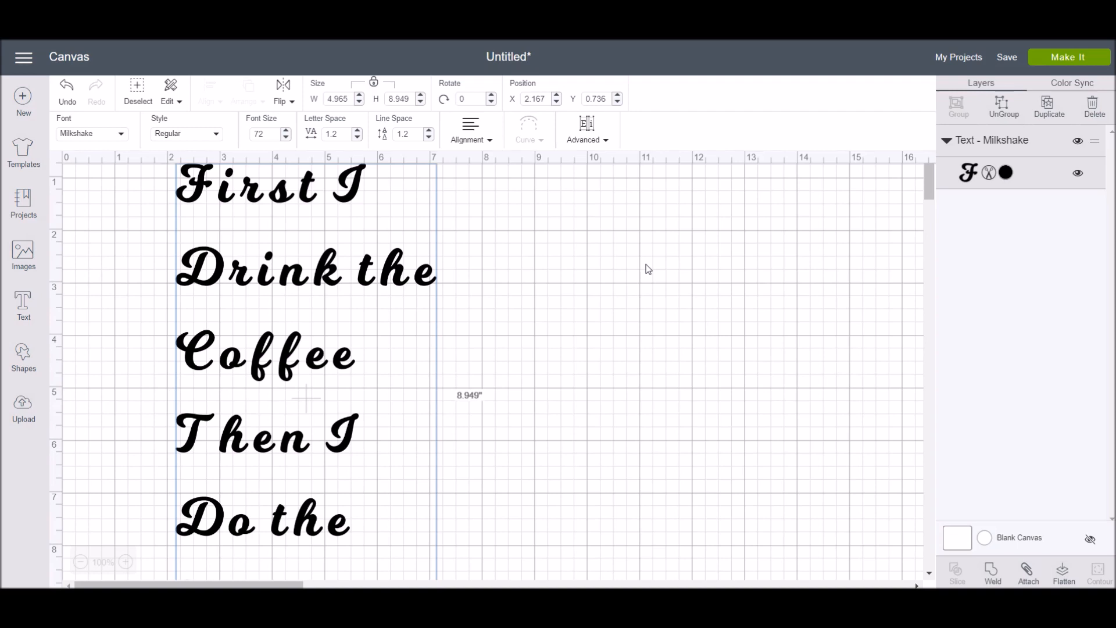
{"action": "left_click", "coordinate": [210, 142]}
{"action": "left_click", "coordinate": [209, 142]}
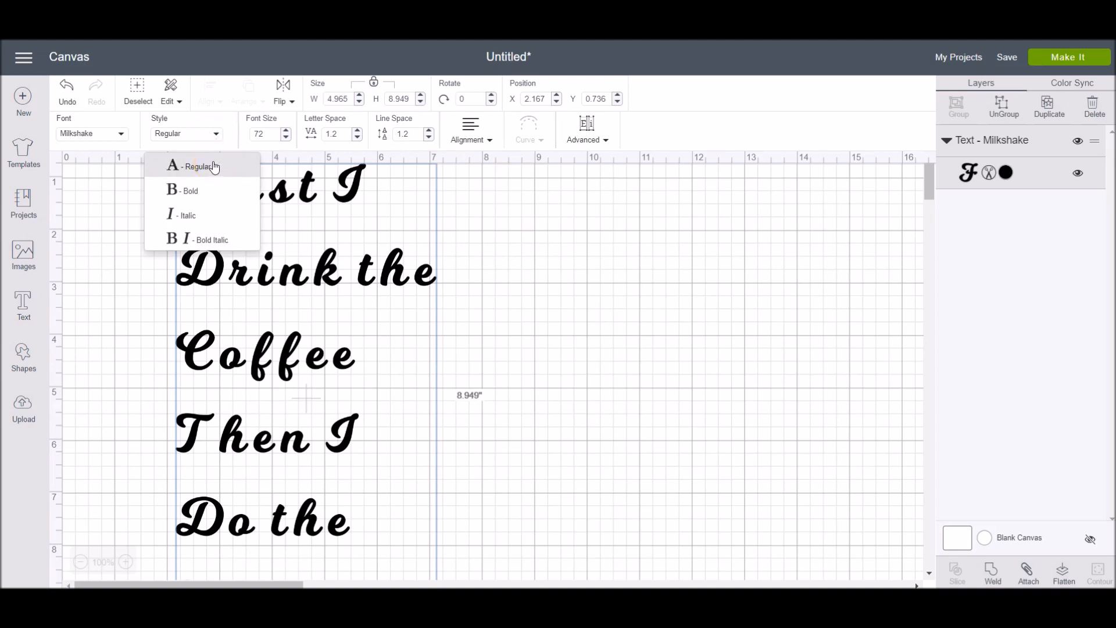
{"action": "left_click", "coordinate": [277, 122]}
- Set the text's font size to 74
{"action": "left_click", "coordinate": [287, 134]}
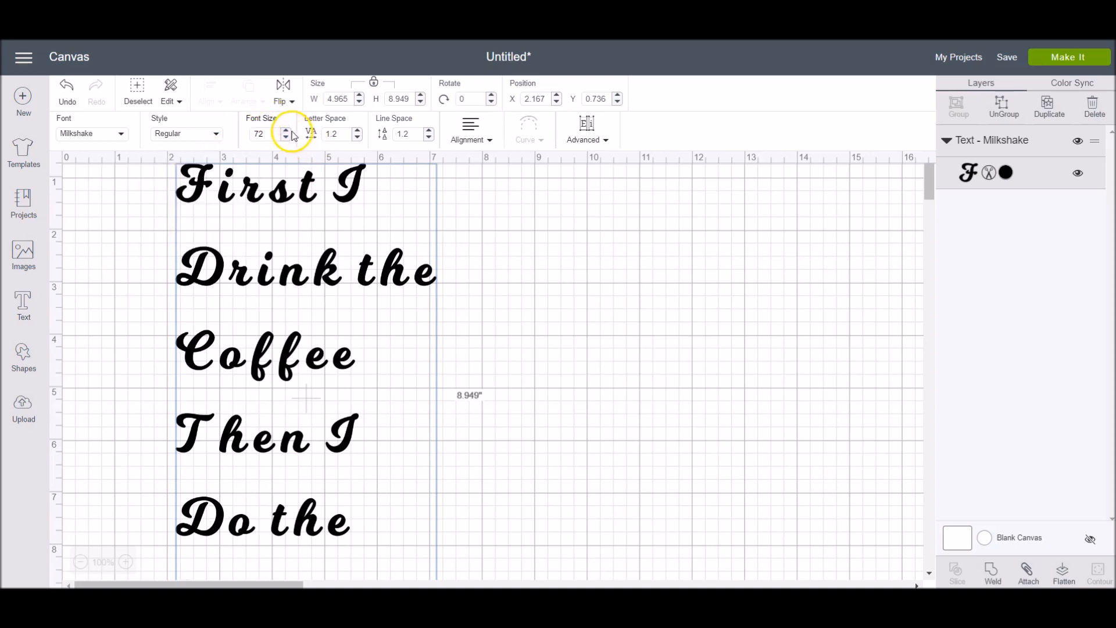
{"action": "left_click", "coordinate": [287, 131]}
{"action": "left_click", "coordinate": [287, 131]}
{"action": "left_click", "coordinate": [286, 131]}
{"action": "left_click", "coordinate": [286, 130]}
{"action": "left_click", "coordinate": [287, 131]}
{"action": "left_click", "coordinate": [285, 138]}
{"action": "left_click", "coordinate": [285, 138]}
{"action": "left_click", "coordinate": [285, 138]}
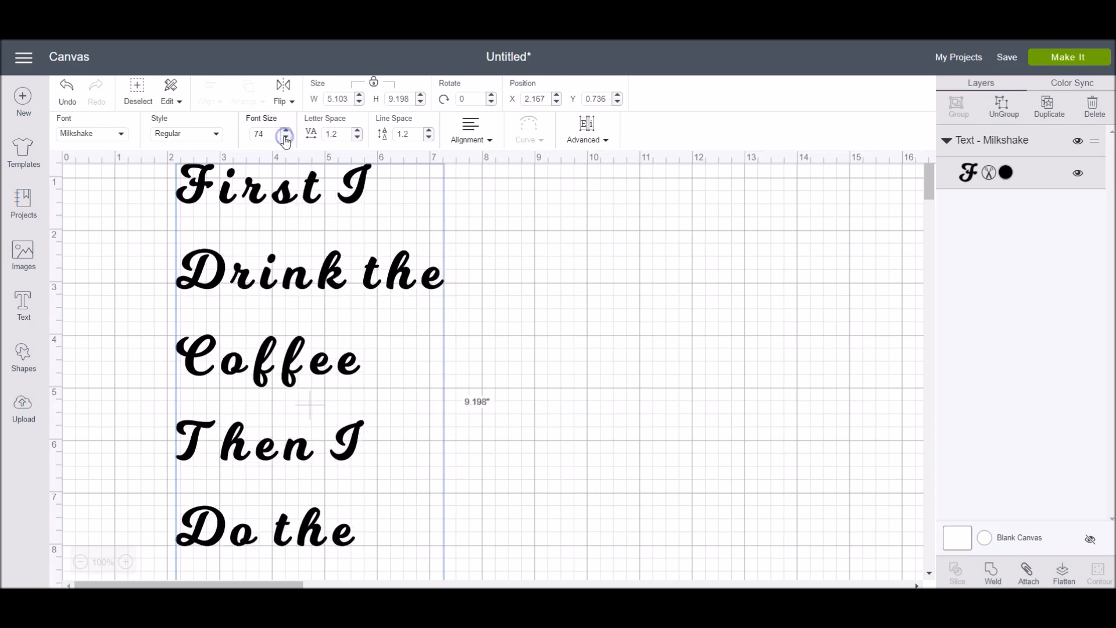
- Try scaling the text block from its lower corner and set its font size to 72
{"action": "scroll", "coordinate": [535, 330], "scroll_direction": "down", "scroll_amount": 4}
{"action": "left_click_drag", "start_coordinate": [455, 438], "coordinate": [423, 351]}
{"action": "left_click_drag", "start_coordinate": [439, 392], "coordinate": [437, 389]}
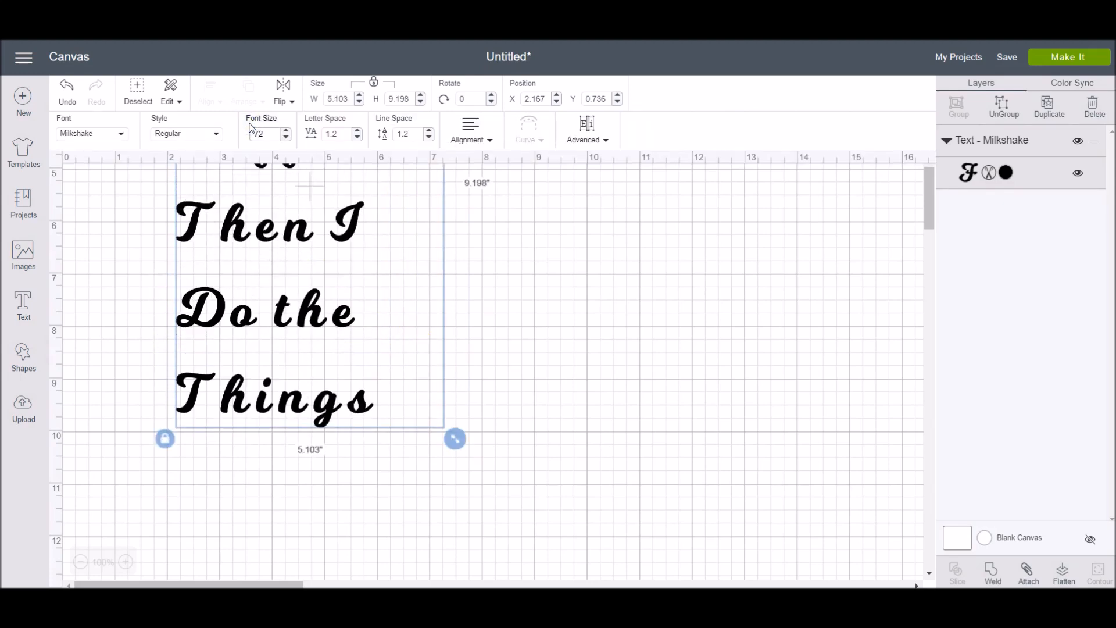
{"action": "key", "text": "Tab"}
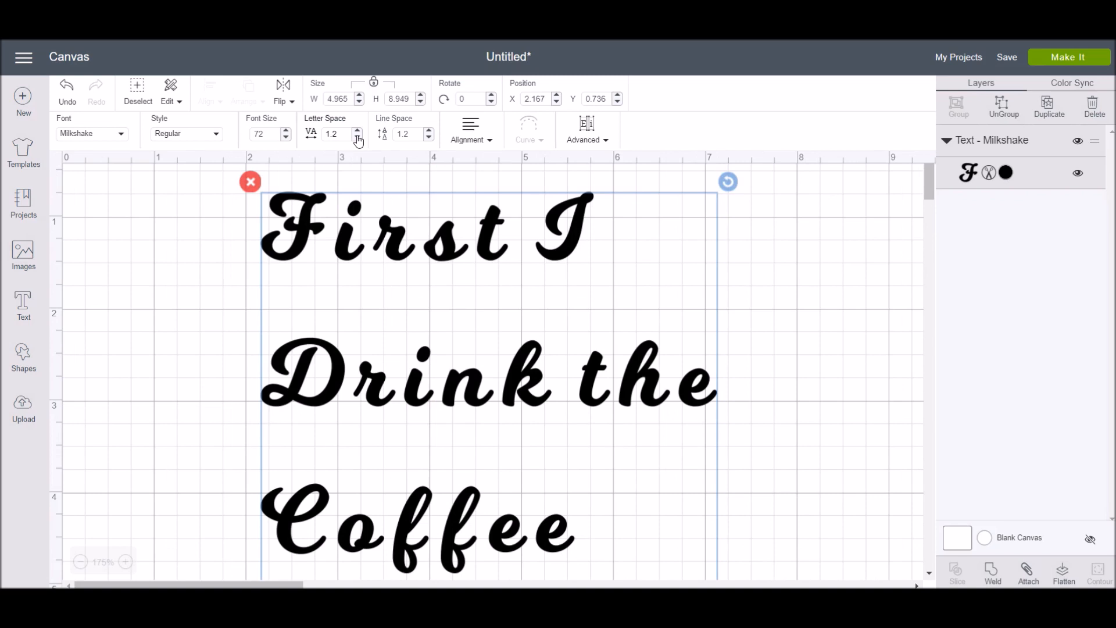
- Reduce the letter spacing of the text to -0.6 so the script letters join
{"action": "left_click", "coordinate": [357, 138]}
{"action": "left_click", "coordinate": [357, 138]}
{"action": "left_click", "coordinate": [357, 137]}
{"action": "left_click", "coordinate": [357, 137]}
{"action": "left_click", "coordinate": [358, 138]}
{"action": "left_click", "coordinate": [358, 138]}
{"action": "left_click", "coordinate": [357, 138]}
{"action": "left_click", "coordinate": [358, 138]}
{"action": "left_click", "coordinate": [357, 138]}
{"action": "left_click", "coordinate": [357, 137]}
{"action": "left_click", "coordinate": [358, 138]}
{"action": "left_click", "coordinate": [357, 138]}
{"action": "left_click", "coordinate": [357, 138]}
{"action": "left_click", "coordinate": [357, 138]}
{"action": "left_click", "coordinate": [358, 138]}
{"action": "left_click", "coordinate": [358, 138]}
{"action": "left_click", "coordinate": [357, 138]}
{"action": "left_click", "coordinate": [358, 137]}
{"action": "scroll", "coordinate": [404, 309], "scroll_direction": "up", "scroll_amount": 1}
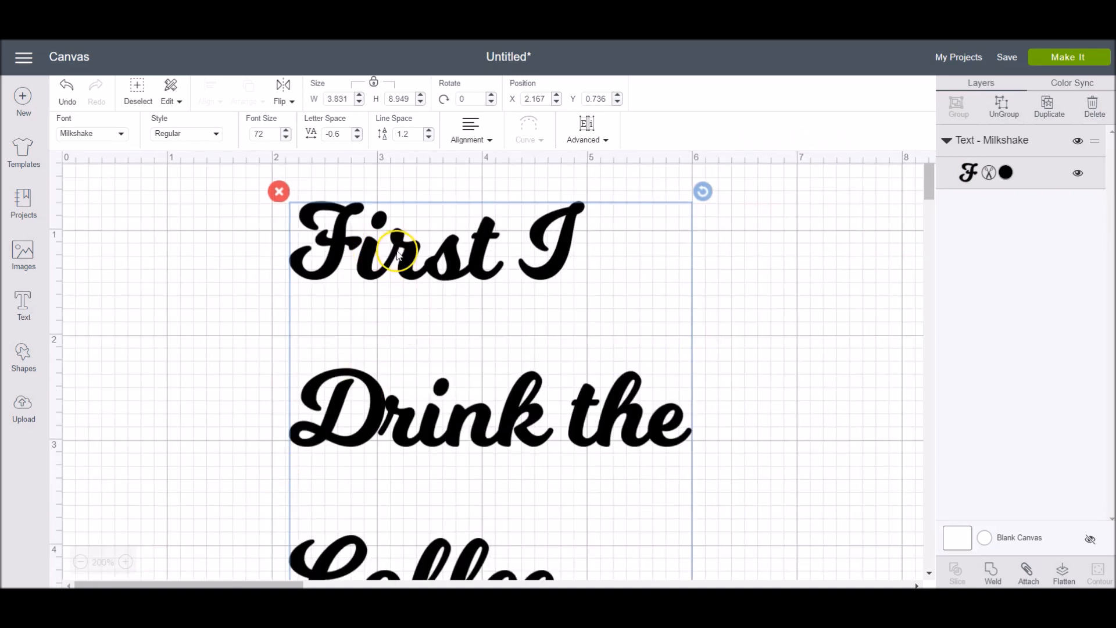
- Reduce the line spacing of the text to -1.9 and center-align its lines
{"action": "scroll", "coordinate": [375, 298], "scroll_direction": "down", "scroll_amount": 4}
{"action": "scroll", "coordinate": [374, 298], "scroll_direction": "up", "scroll_amount": 4}
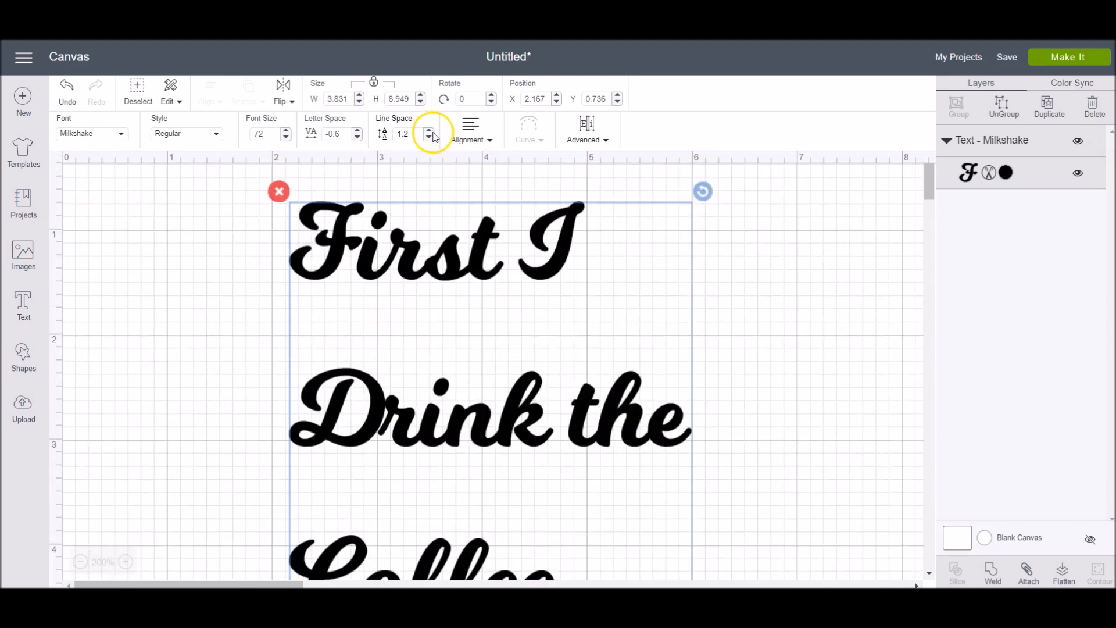
{"action": "left_click", "coordinate": [428, 138]}
{"action": "left_click", "coordinate": [428, 138]}
{"action": "left_click", "coordinate": [428, 138]}
{"action": "left_click", "coordinate": [428, 138]}
{"action": "left_click", "coordinate": [428, 138]}
{"action": "left_click", "coordinate": [428, 138]}
{"action": "left_click", "coordinate": [428, 138]}
{"action": "left_click", "coordinate": [428, 138]}
{"action": "left_click", "coordinate": [428, 138]}
{"action": "left_click", "coordinate": [428, 137]}
{"action": "left_click", "coordinate": [428, 138]}
{"action": "left_click", "coordinate": [428, 138]}
{"action": "left_click", "coordinate": [427, 138]}
{"action": "left_click", "coordinate": [428, 138]}
{"action": "left_click", "coordinate": [428, 137]}
{"action": "left_click", "coordinate": [428, 138]}
{"action": "left_click", "coordinate": [428, 137]}
{"action": "left_click", "coordinate": [428, 138]}
{"action": "left_click", "coordinate": [428, 138]}
{"action": "left_click", "coordinate": [428, 138]}
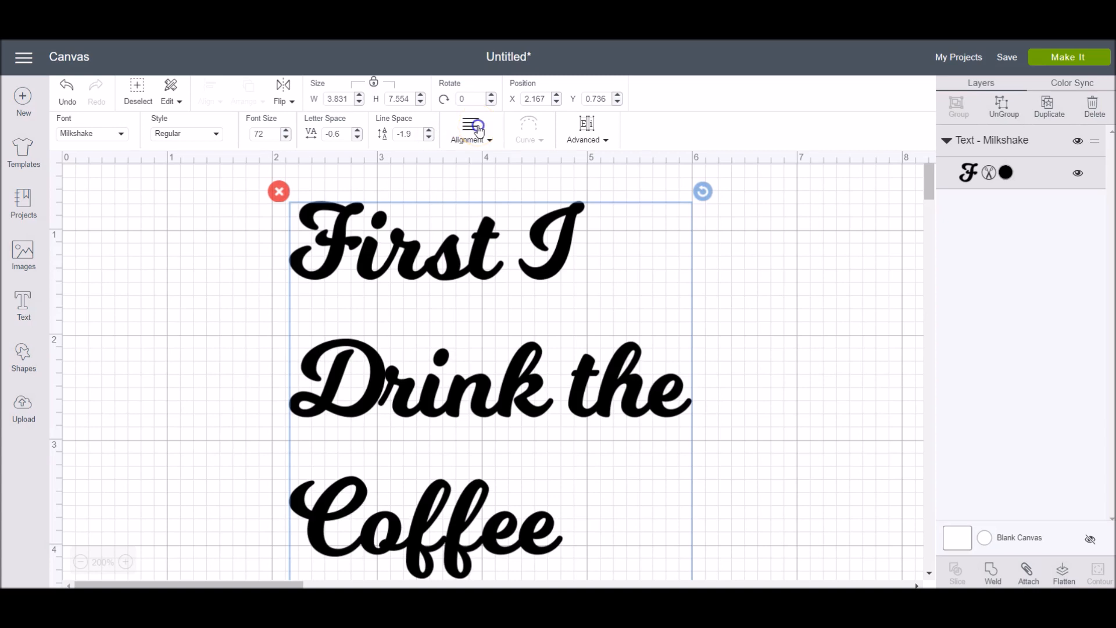
{"action": "left_click", "coordinate": [478, 130]}
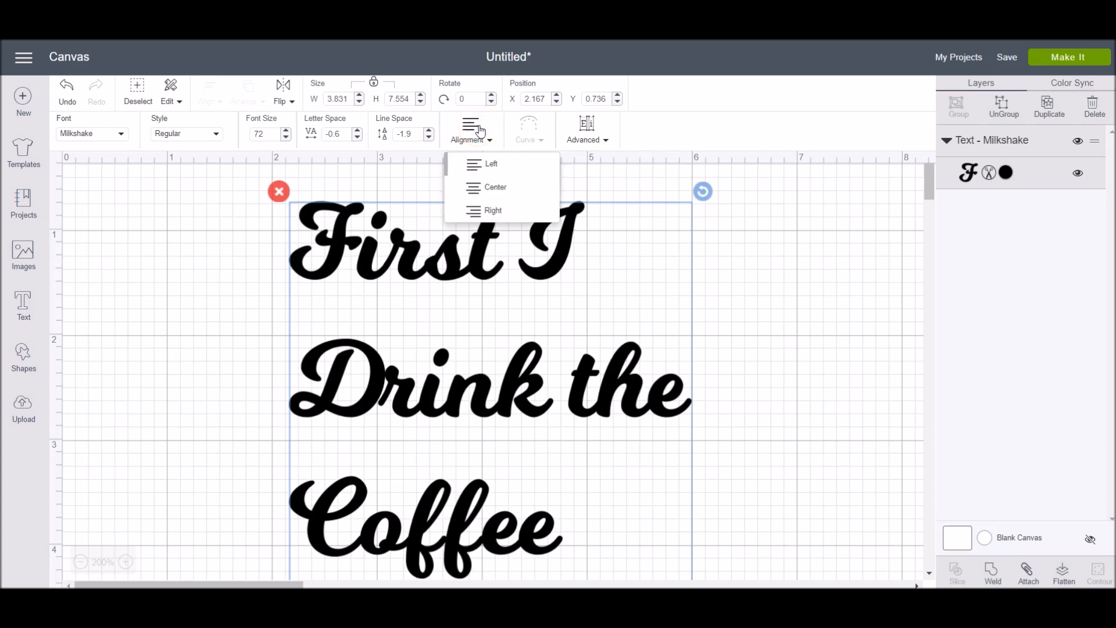
{"action": "left_click", "coordinate": [498, 187]}
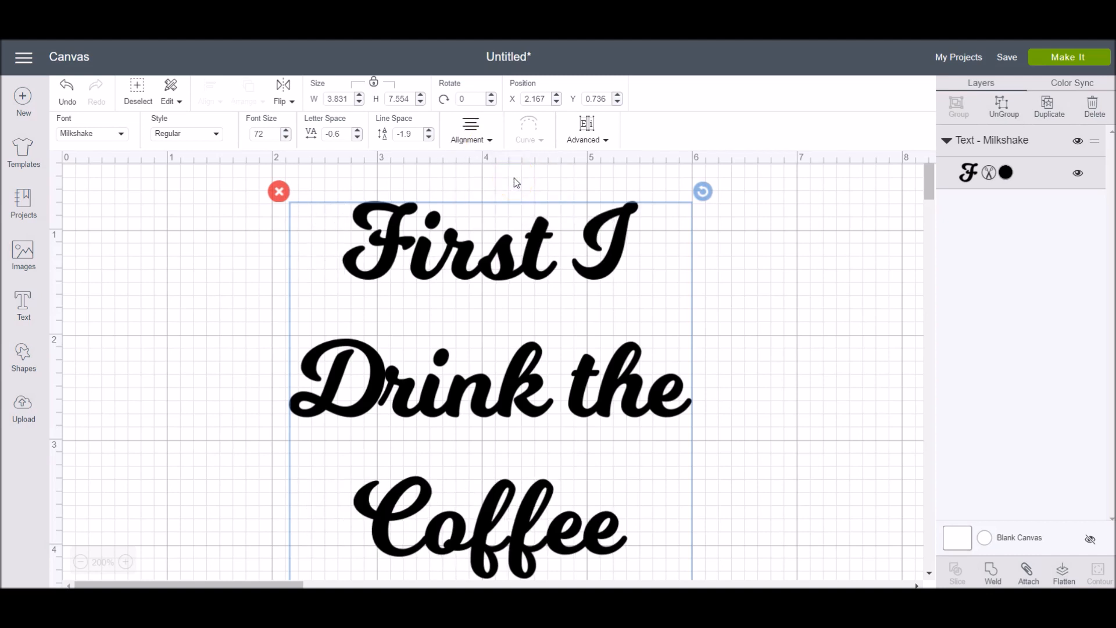
- Ungroup the text to letters and try moving individual letters in the first two lines
{"action": "left_click", "coordinate": [592, 139]}
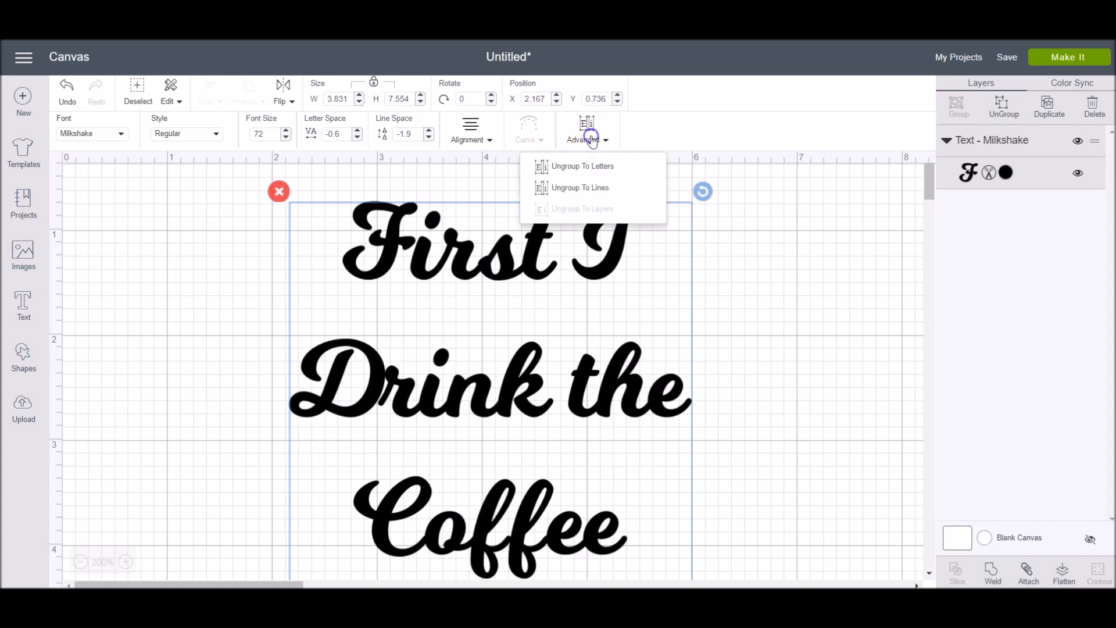
{"action": "left_click", "coordinate": [598, 142]}
{"action": "left_click", "coordinate": [605, 164]}
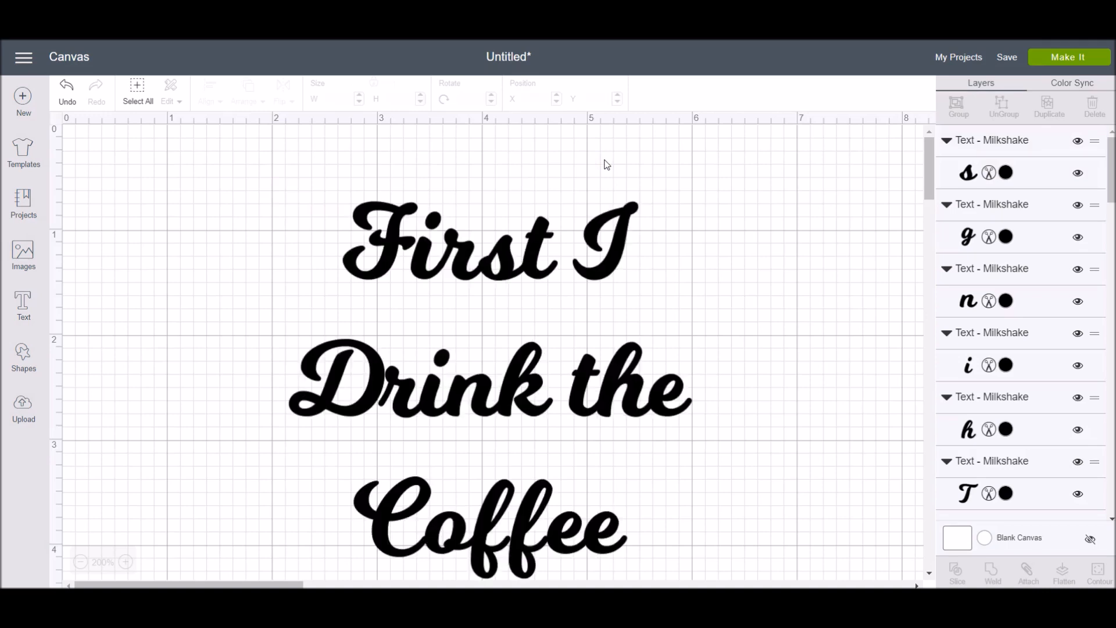
{"action": "left_click", "coordinate": [513, 185]}
{"action": "mouse_move", "coordinate": [624, 255]}
{"action": "left_mouse_down"}
{"action": "mouse_move", "coordinate": [613, 202]}
{"action": "mouse_move", "coordinate": [629, 253]}
{"action": "mouse_move", "coordinate": [632, 223]}
{"action": "mouse_move", "coordinate": [635, 246]}
{"action": "left_mouse_up"}
{"action": "left_click", "coordinate": [618, 392]}
{"action": "left_click_drag", "start_coordinate": [617, 393], "coordinate": [634, 334]}
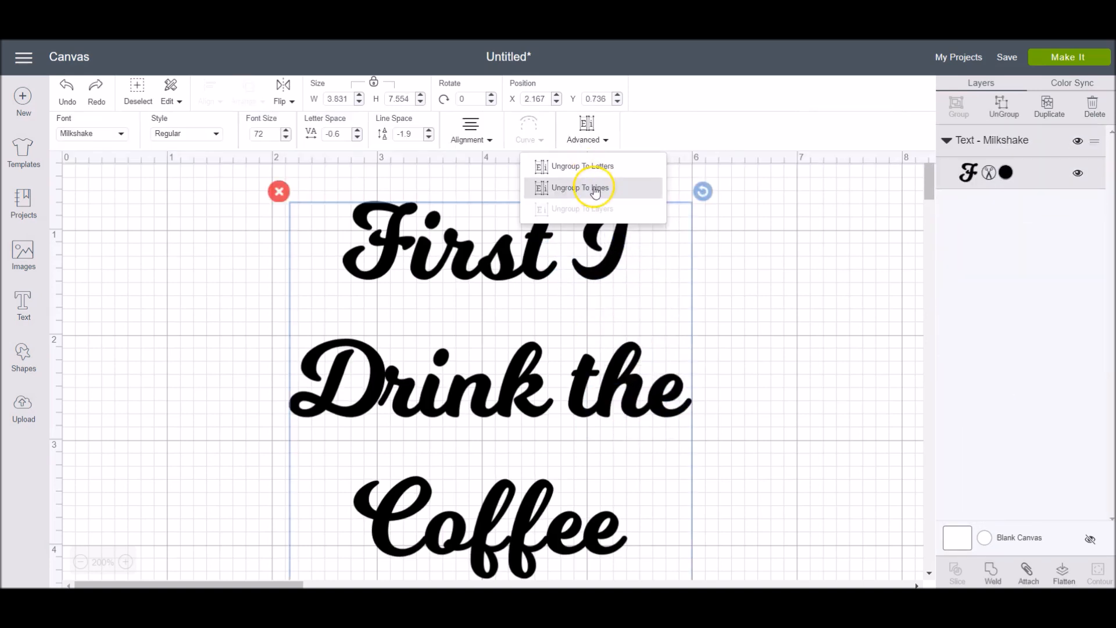
- Ungroup the text to lines and shift the "Drink the" and "Coffee" lines slightly
{"action": "left_click", "coordinate": [593, 186]}
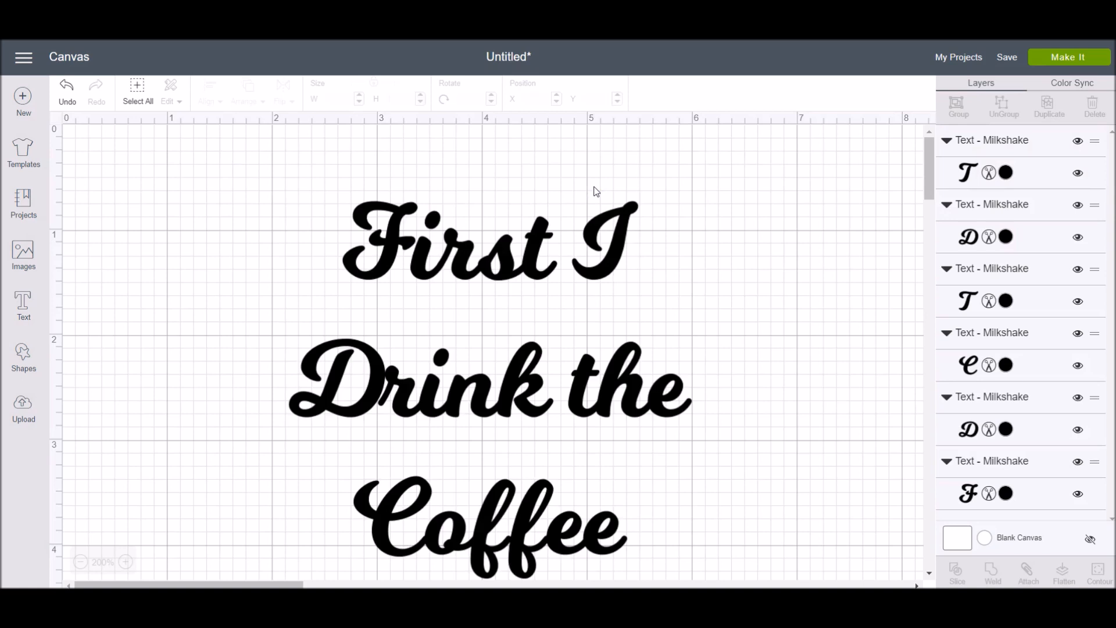
{"action": "mouse_move", "coordinate": [596, 192]}
{"action": "left_mouse_down"}
{"action": "mouse_move", "coordinate": [590, 165]}
{"action": "mouse_move", "coordinate": [600, 197]}
{"action": "left_mouse_up"}
{"action": "mouse_move", "coordinate": [526, 368]}
{"action": "left_mouse_down"}
{"action": "mouse_move", "coordinate": [531, 320]}
{"action": "mouse_move", "coordinate": [536, 359]}
{"action": "left_mouse_up"}
{"action": "mouse_move", "coordinate": [498, 490]}
{"action": "left_mouse_down"}
{"action": "mouse_move", "coordinate": [500, 465]}
{"action": "mouse_move", "coordinate": [501, 480]}
{"action": "left_mouse_up"}
- Change the font of the "Coffee" line to Alyssum Blossom Sans
{"action": "scroll", "coordinate": [469, 234], "scroll_direction": "down", "scroll_amount": 5}
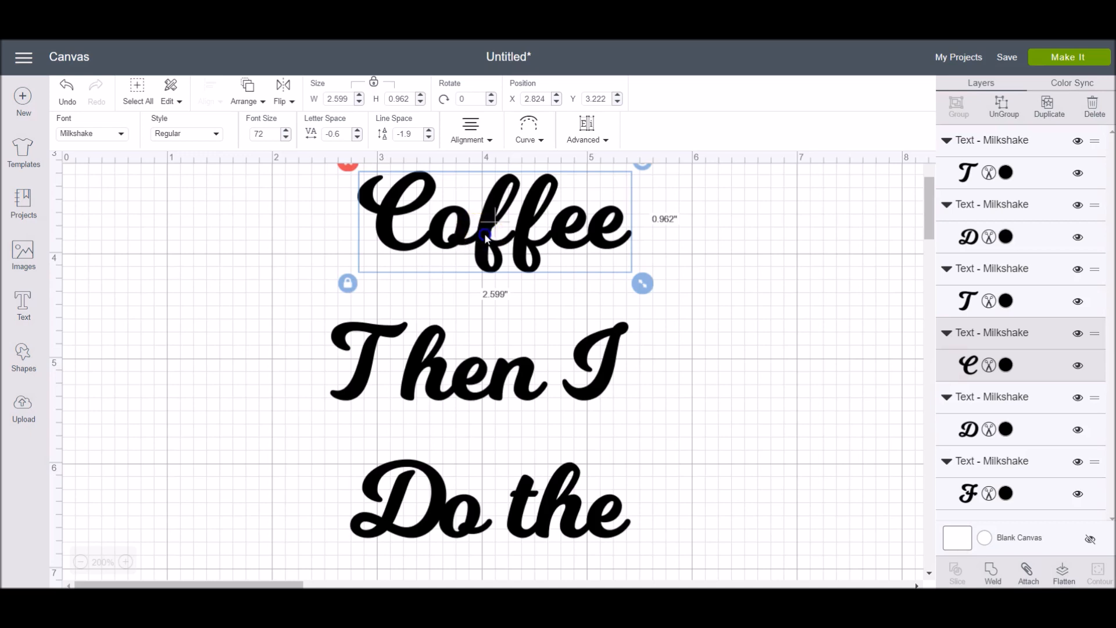
{"action": "left_click", "coordinate": [127, 135]}
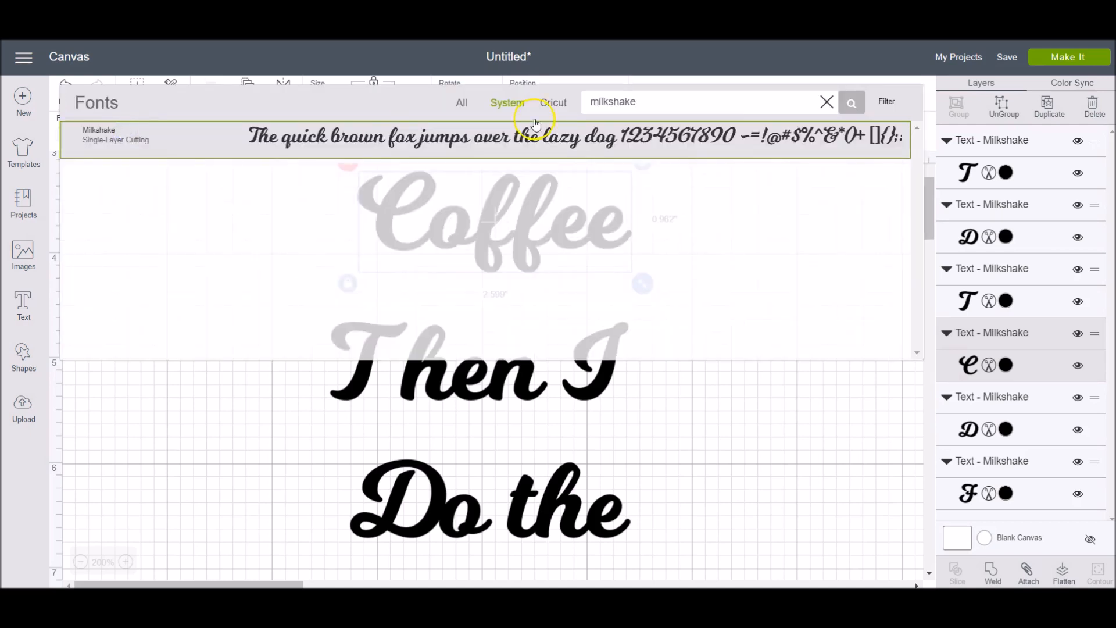
{"action": "left_click", "coordinate": [510, 109]}
{"action": "left_click", "coordinate": [468, 105]}
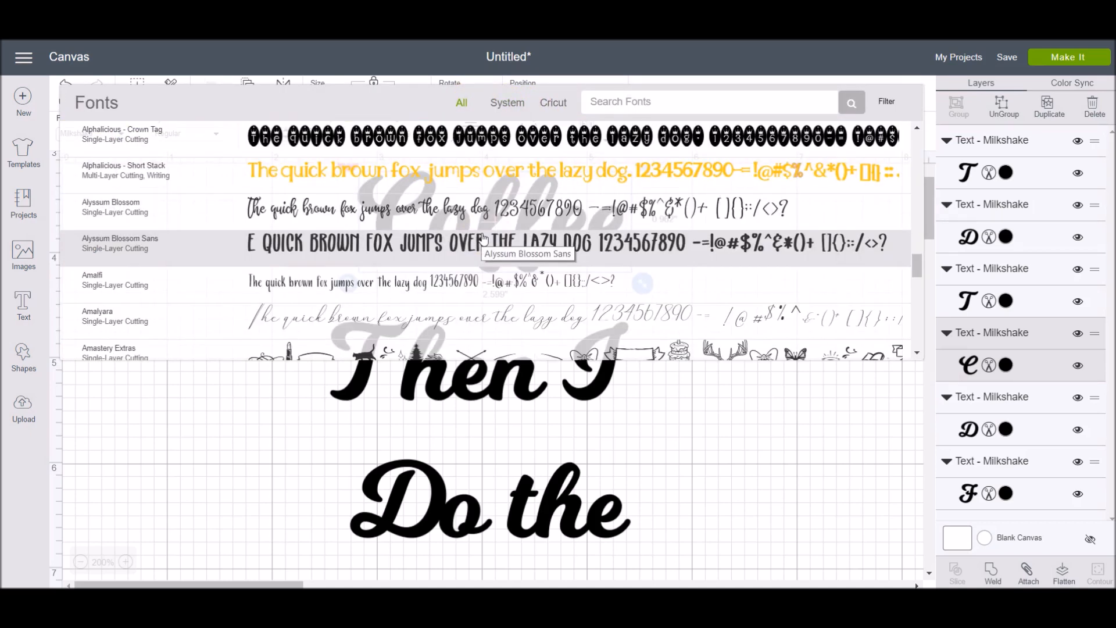
{"action": "left_click", "coordinate": [482, 238]}
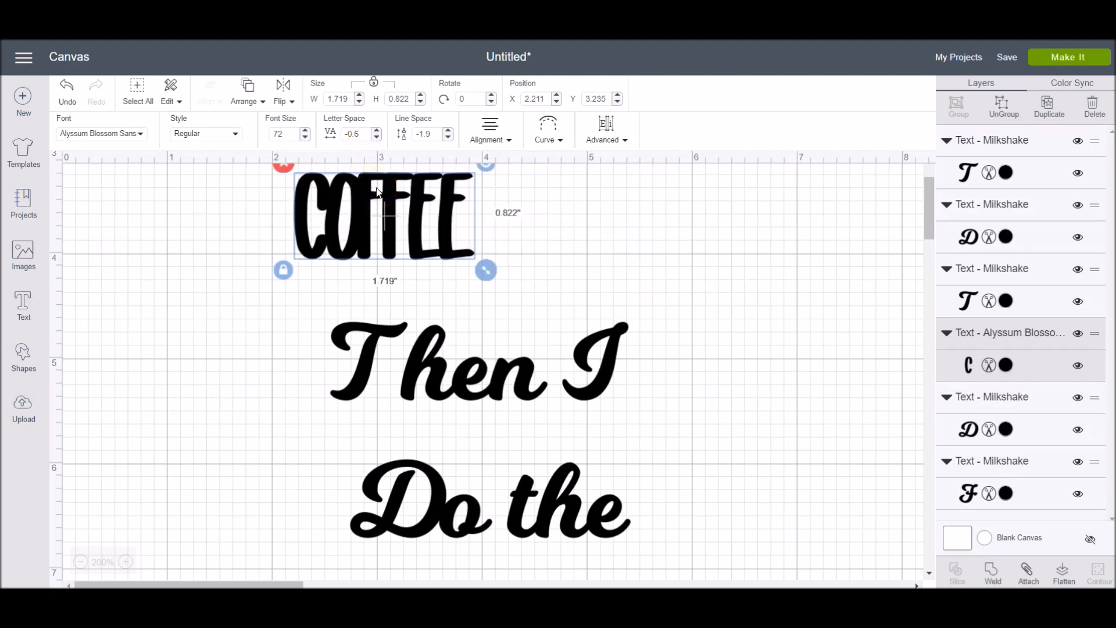
- Increase the letter spacing of the "COFFEE" line until its letters no longer overlap
{"action": "left_click", "coordinate": [376, 131]}
{"action": "left_click", "coordinate": [377, 131]}
{"action": "left_click", "coordinate": [377, 131]}
{"action": "left_click", "coordinate": [376, 131]}
{"action": "left_click", "coordinate": [377, 130]}
{"action": "left_click", "coordinate": [377, 131]}
{"action": "left_click", "coordinate": [377, 131]}
{"action": "left_click", "coordinate": [376, 131]}
{"action": "left_click", "coordinate": [377, 131]}
{"action": "left_click", "coordinate": [377, 130]}
{"action": "left_click", "coordinate": [377, 130]}
{"action": "left_click", "coordinate": [377, 131]}
{"action": "left_click", "coordinate": [376, 130]}
{"action": "left_click", "coordinate": [377, 131]}
- Change the "Things" line to the Alyssum Blossom Sans font and raise its letter spacing to 0.7
{"action": "left_click", "coordinate": [429, 348]}
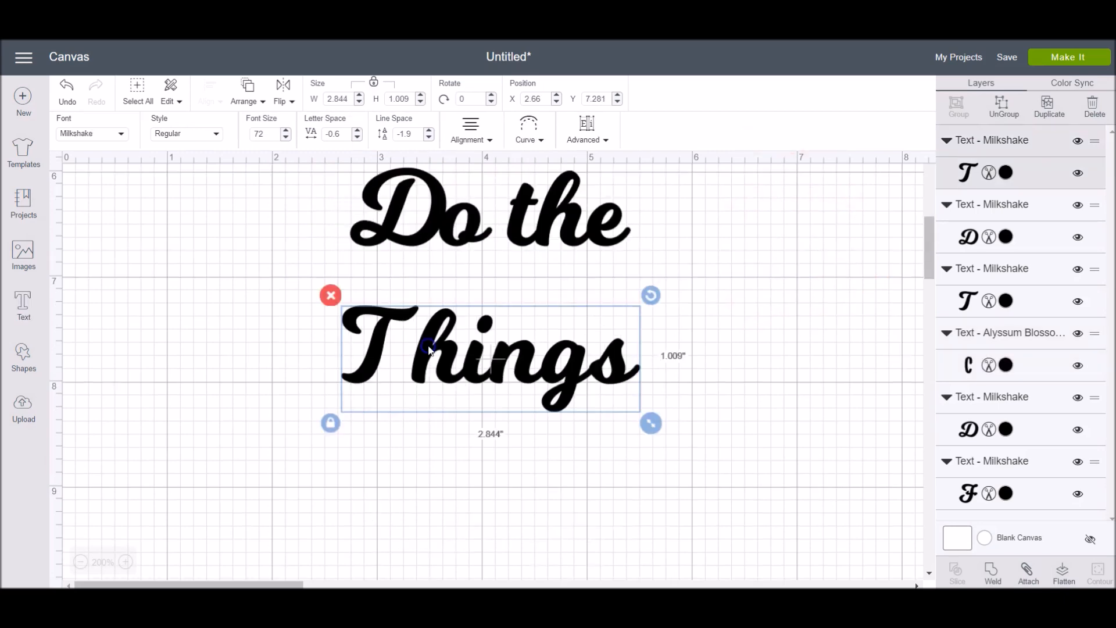
{"action": "left_click", "coordinate": [112, 137]}
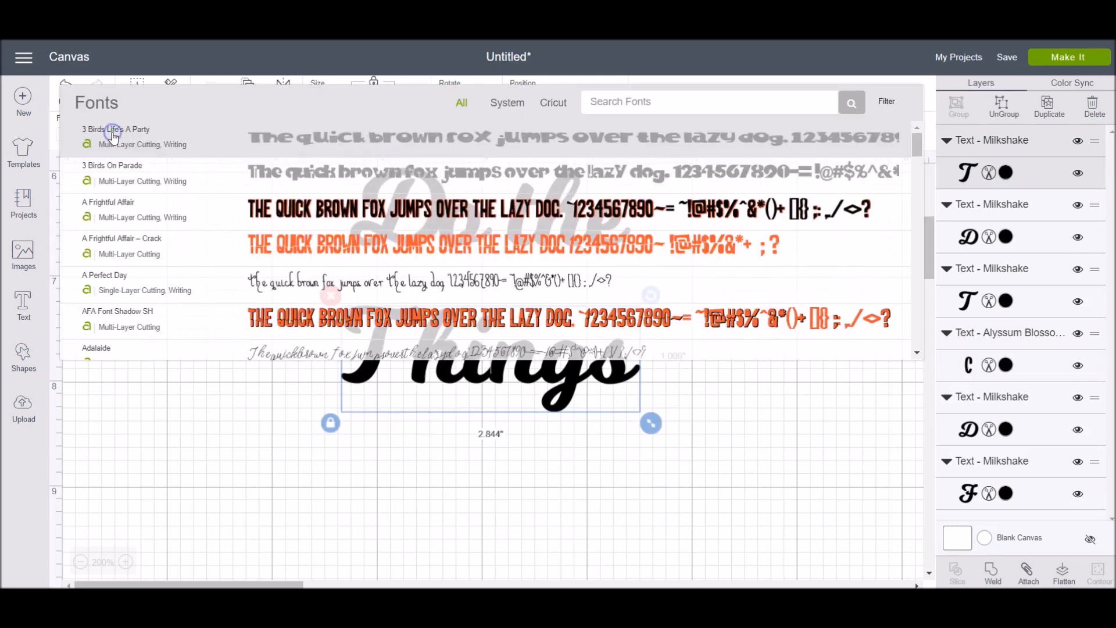
{"action": "left_click", "coordinate": [381, 133]}
{"action": "left_click", "coordinate": [378, 131]}
{"action": "left_click", "coordinate": [377, 132]}
{"action": "left_click", "coordinate": [378, 132]}
{"action": "left_click", "coordinate": [378, 132]}
{"action": "left_click", "coordinate": [378, 132]}
{"action": "left_click", "coordinate": [378, 131]}
{"action": "left_click", "coordinate": [378, 132]}
{"action": "left_click", "coordinate": [377, 131]}
{"action": "left_click", "coordinate": [378, 131]}
{"action": "left_click", "coordinate": [378, 132]}
{"action": "left_click", "coordinate": [378, 132]}
{"action": "left_click", "coordinate": [377, 132]}
{"action": "left_click", "coordinate": [377, 132]}
- Center all six quote lines horizontally on each other and distribute them vertically
{"action": "left_click", "coordinate": [81, 561]}
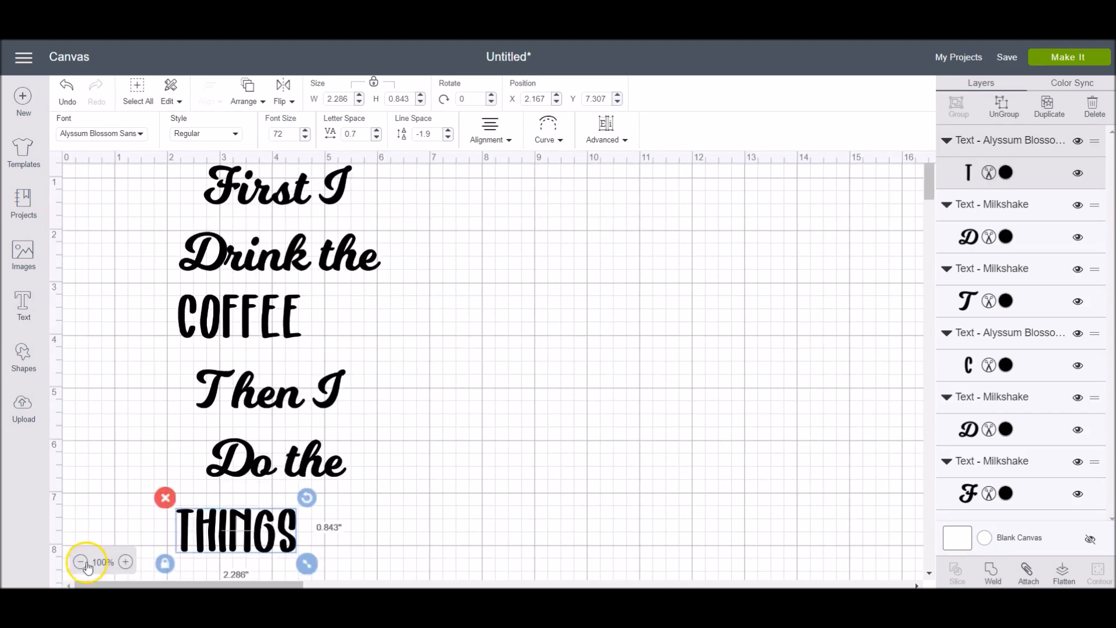
{"action": "left_click", "coordinate": [81, 561]}
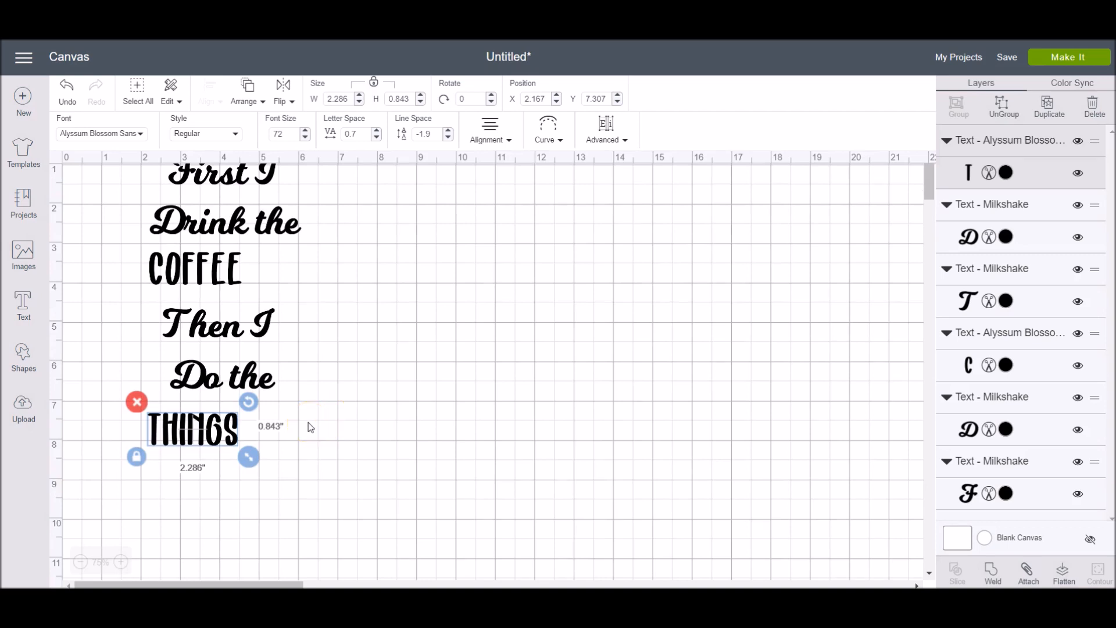
{"action": "left_click", "coordinate": [111, 150]}
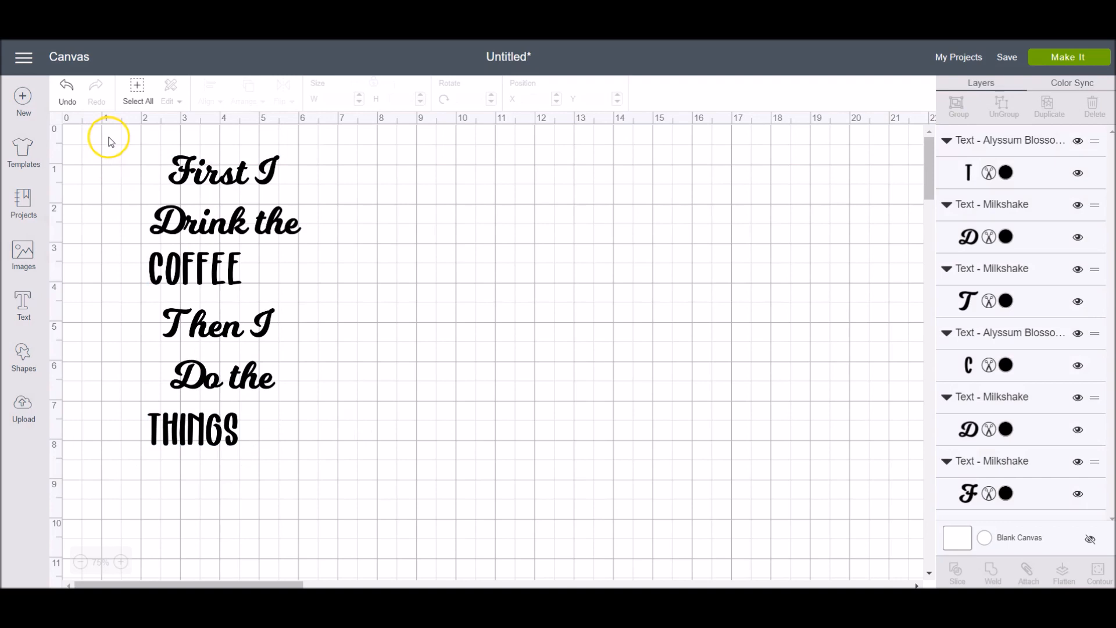
{"action": "left_click_drag", "start_coordinate": [112, 141], "coordinate": [321, 486]}
{"action": "left_click", "coordinate": [211, 98]}
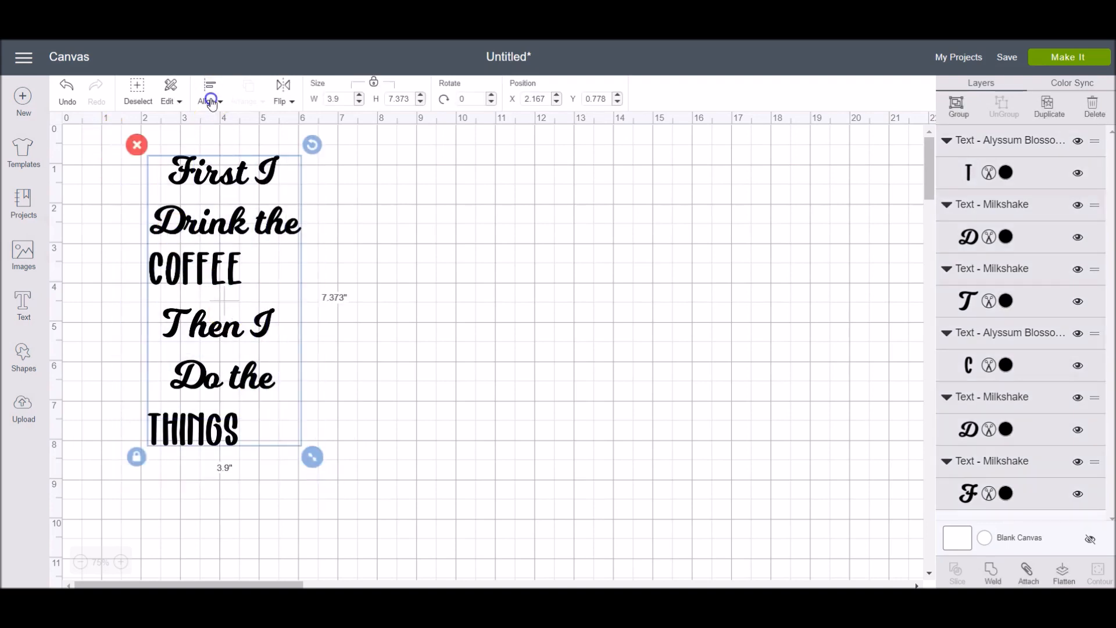
{"action": "left_click", "coordinate": [210, 163]}
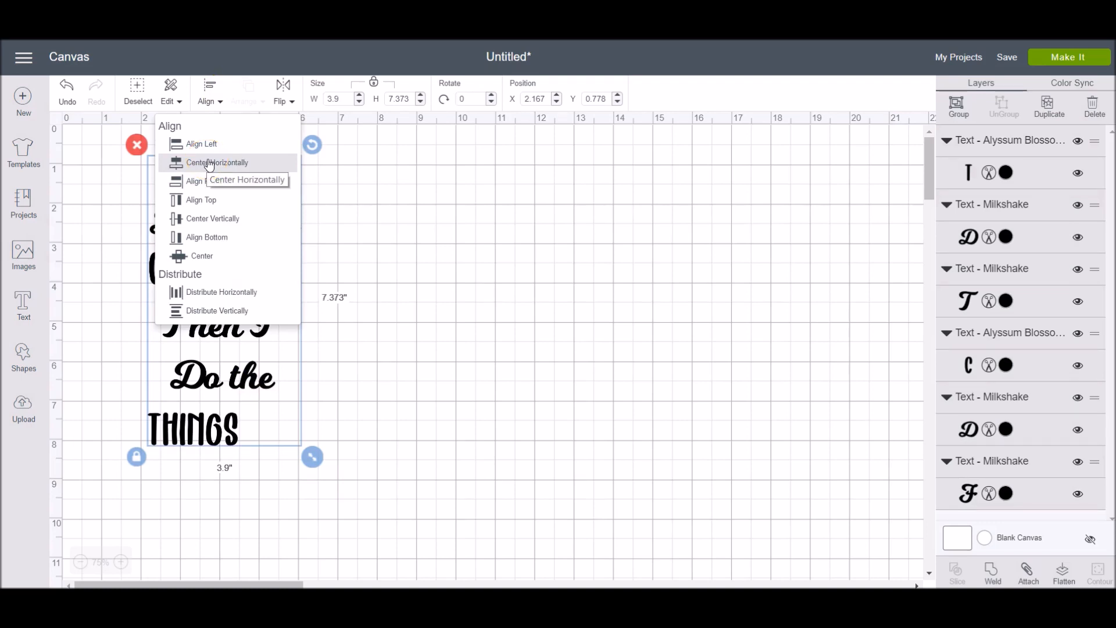
{"action": "left_click", "coordinate": [210, 163]}
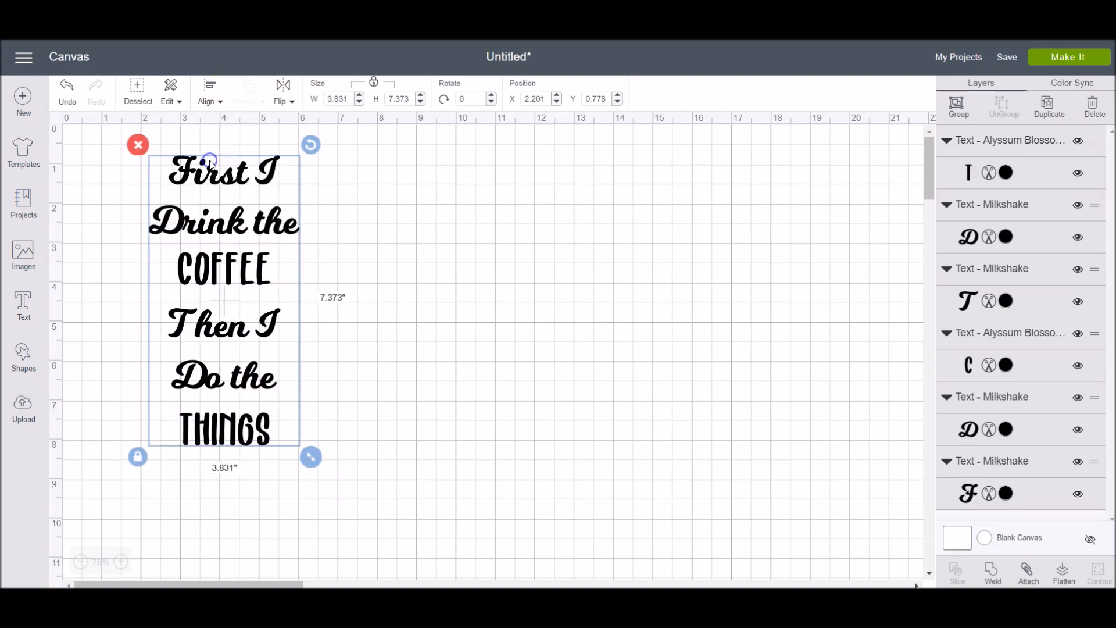
{"action": "left_click", "coordinate": [208, 85]}
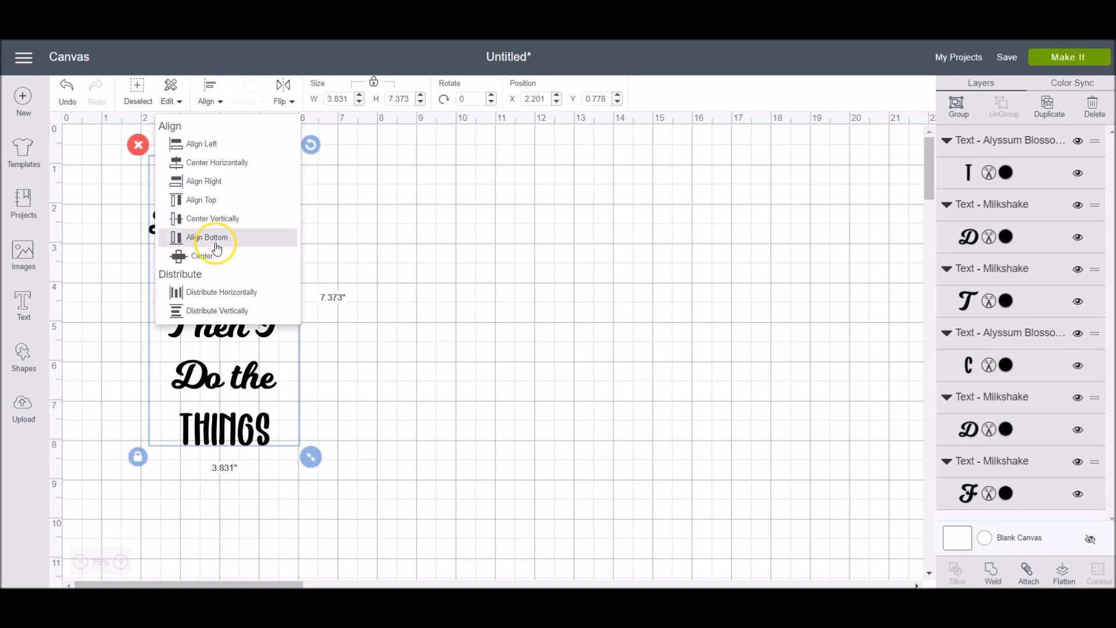
{"action": "left_click", "coordinate": [212, 303]}
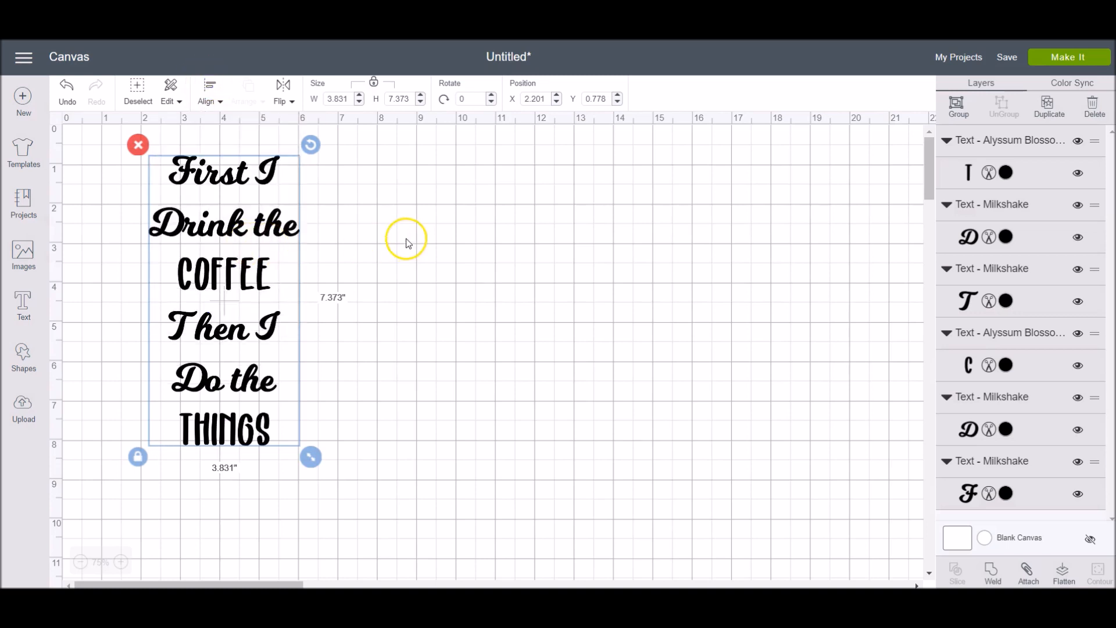
- Attach all six quote lines to keep their arrangement for cutting, checking the mat preview before and after
{"action": "left_click", "coordinate": [1082, 64]}
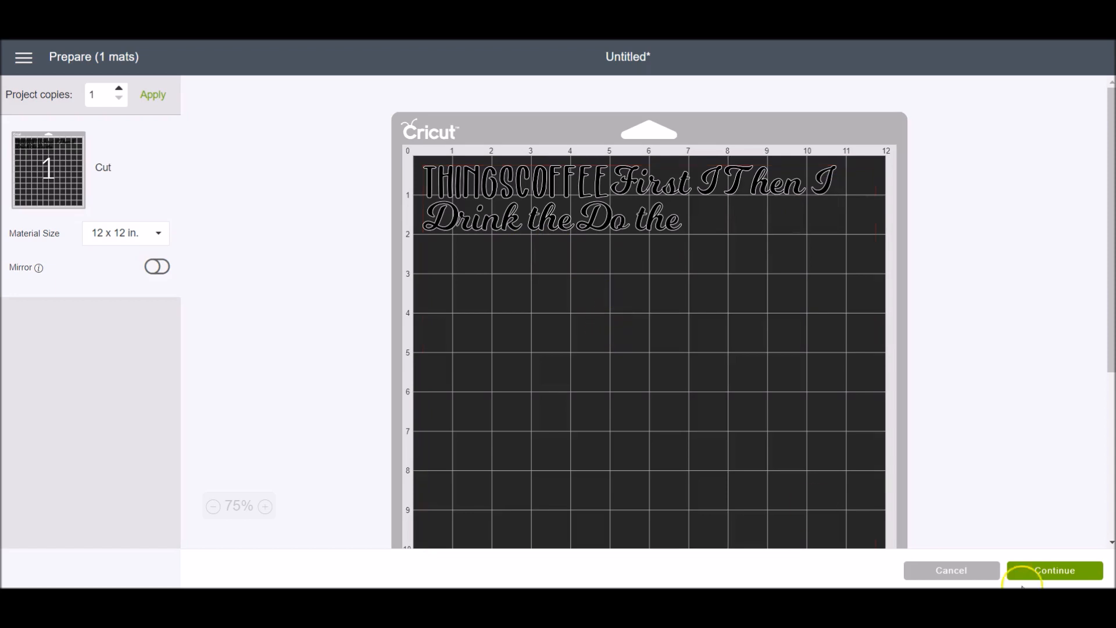
{"action": "left_click", "coordinate": [983, 570]}
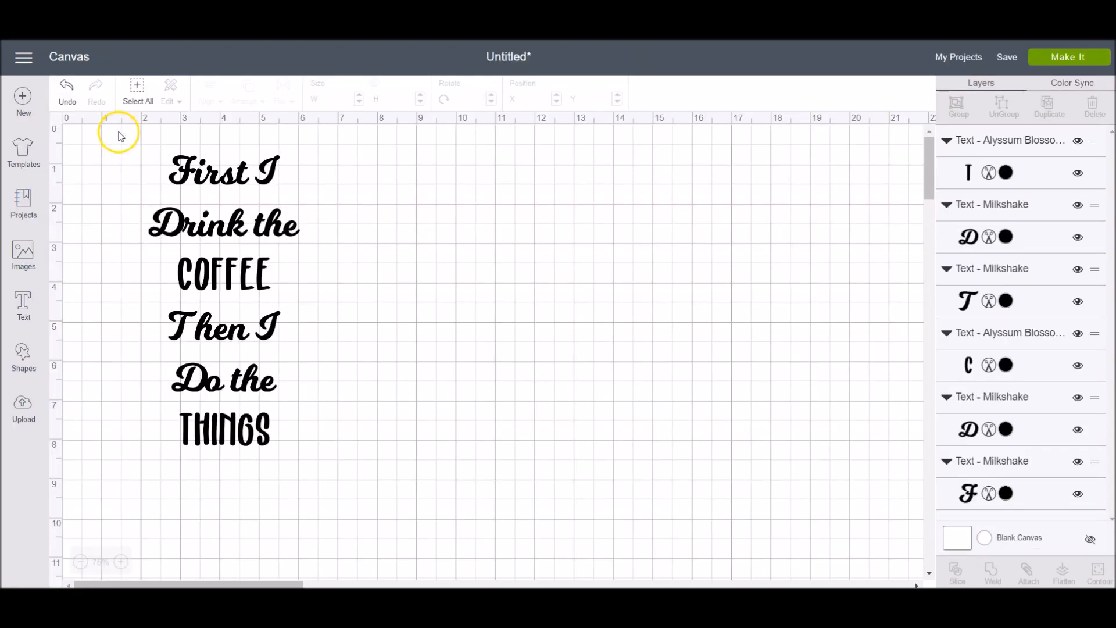
{"action": "left_click_drag", "start_coordinate": [127, 141], "coordinate": [388, 465]}
{"action": "left_click", "coordinate": [1027, 570]}
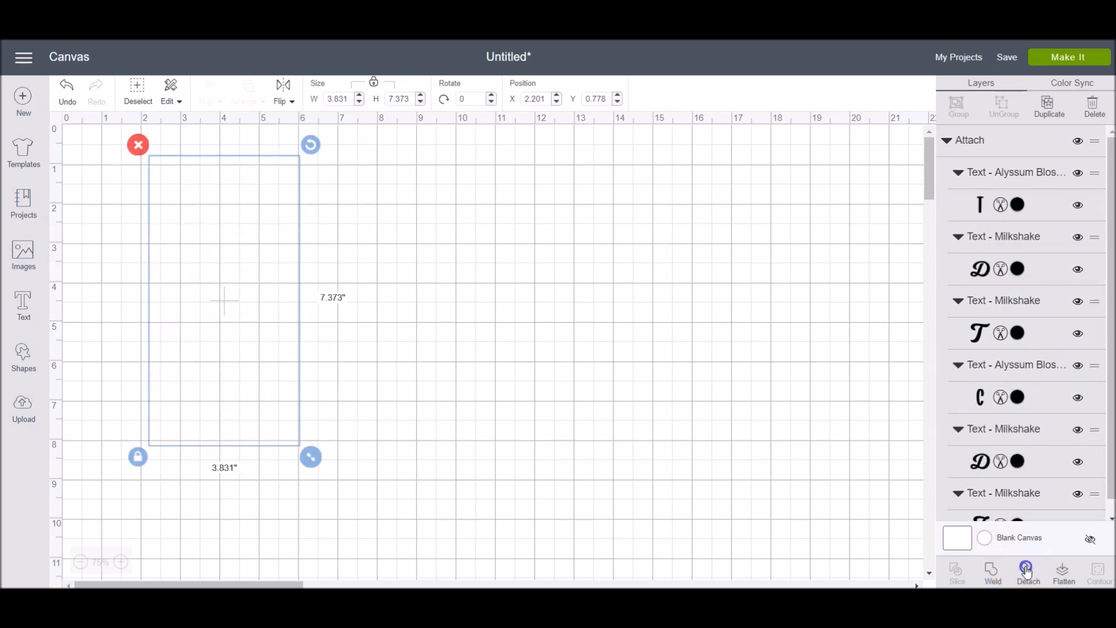
{"action": "left_click", "coordinate": [1070, 53]}
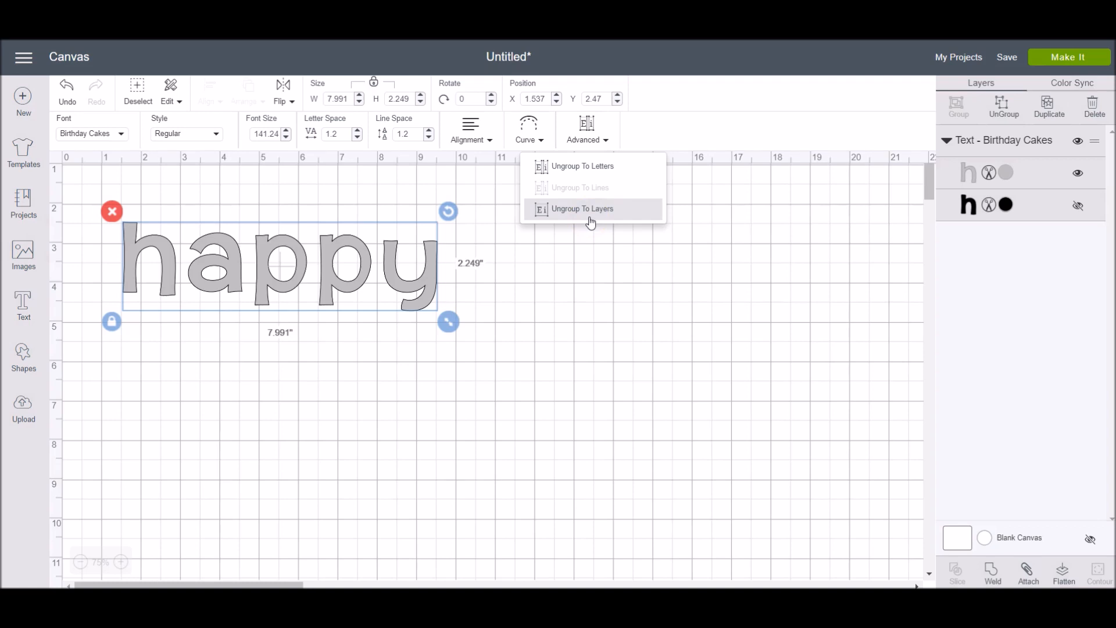
- Show the hidden black outline layer of the "happy" text and move the whole text slightly upward
{"action": "left_click", "coordinate": [395, 257]}
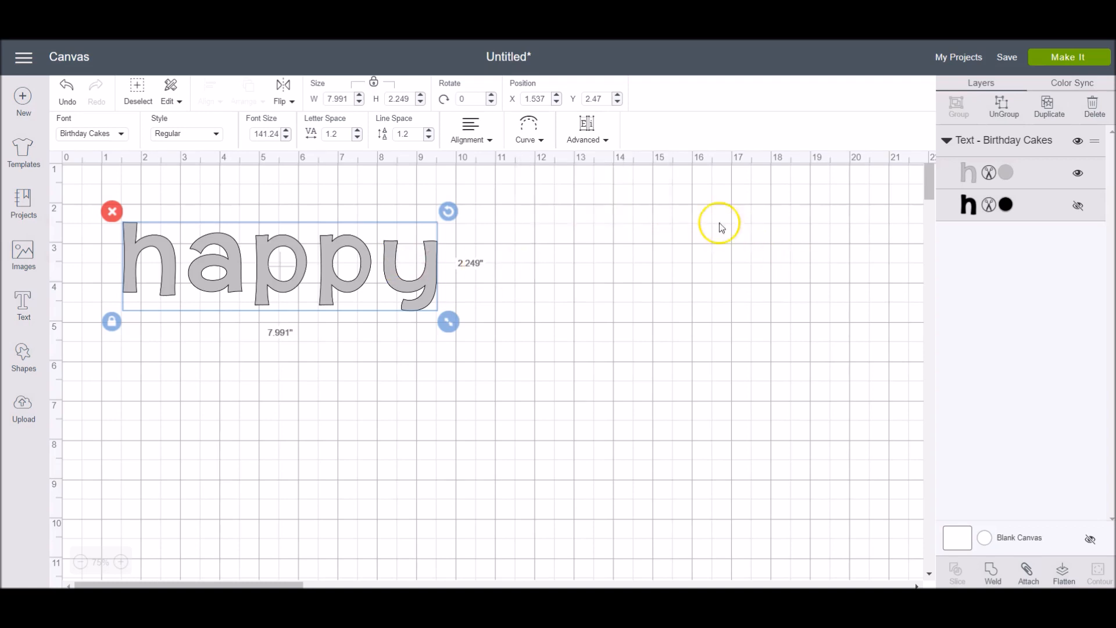
{"action": "left_click", "coordinate": [1079, 206]}
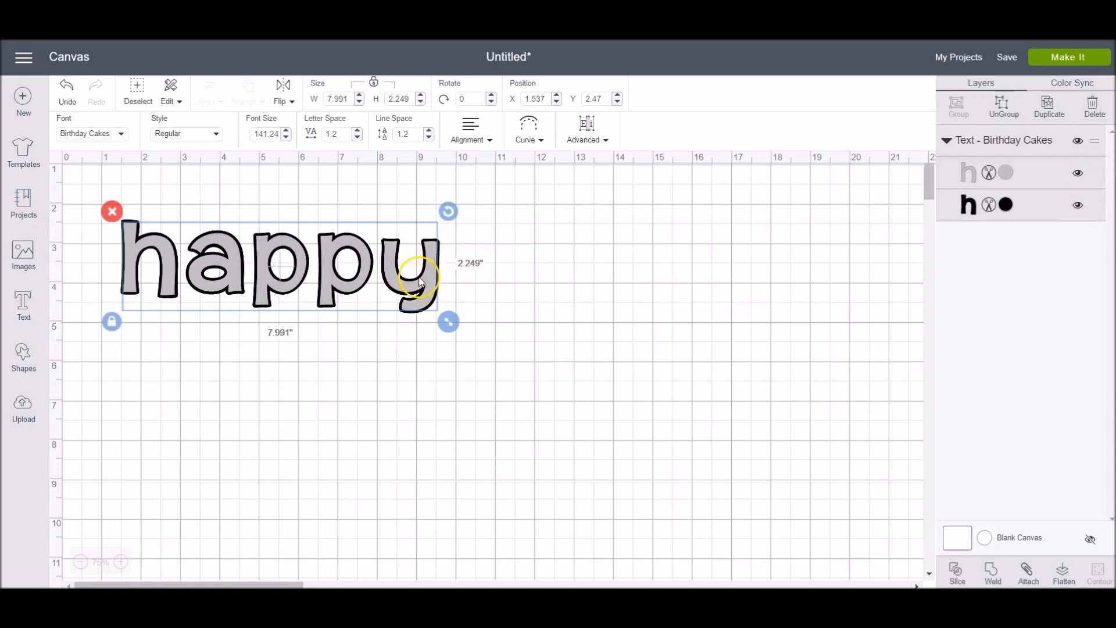
{"action": "left_click_drag", "start_coordinate": [341, 282], "coordinate": [337, 250]}
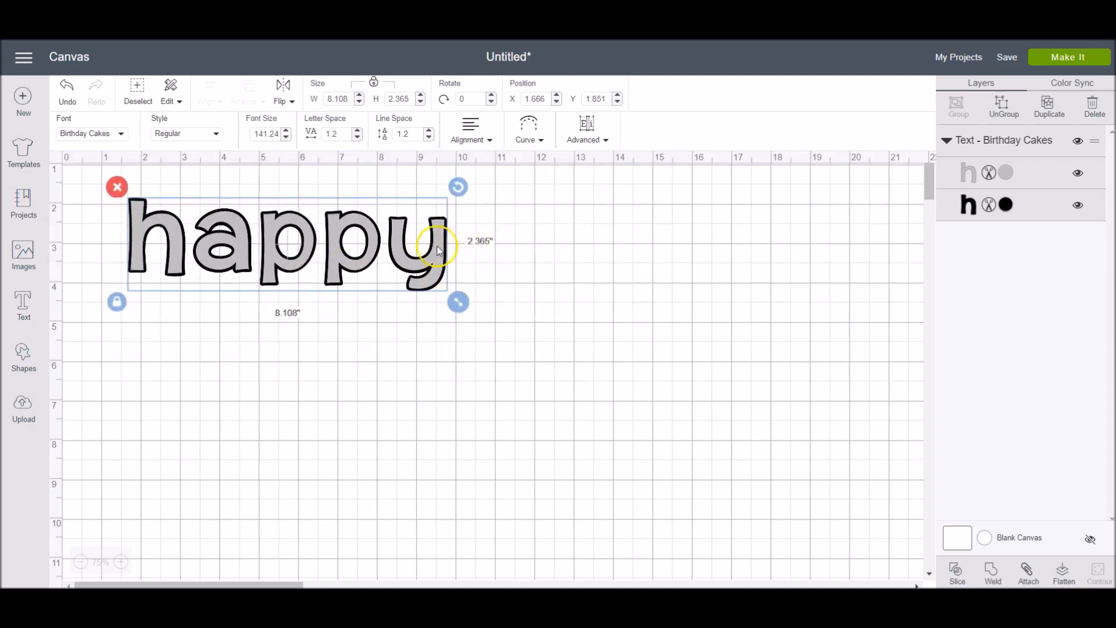
- Ungroup the "happy" text to layers and move one layer away from the other
{"action": "left_click", "coordinate": [600, 133]}
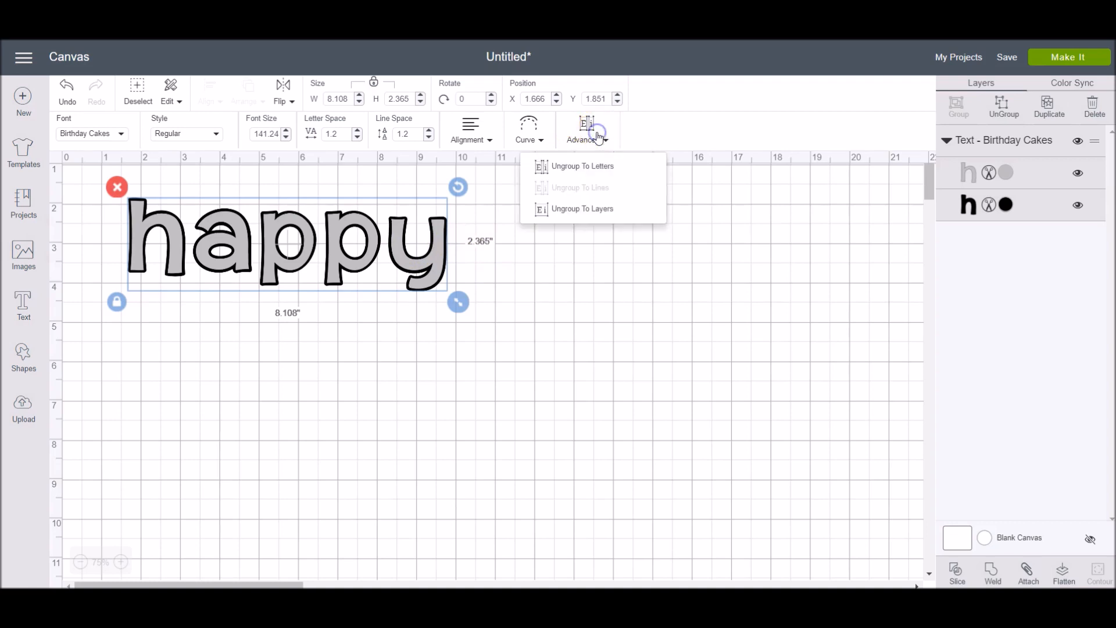
{"action": "left_click", "coordinate": [597, 208]}
{"action": "left_click_drag", "start_coordinate": [349, 249], "coordinate": [678, 241]}
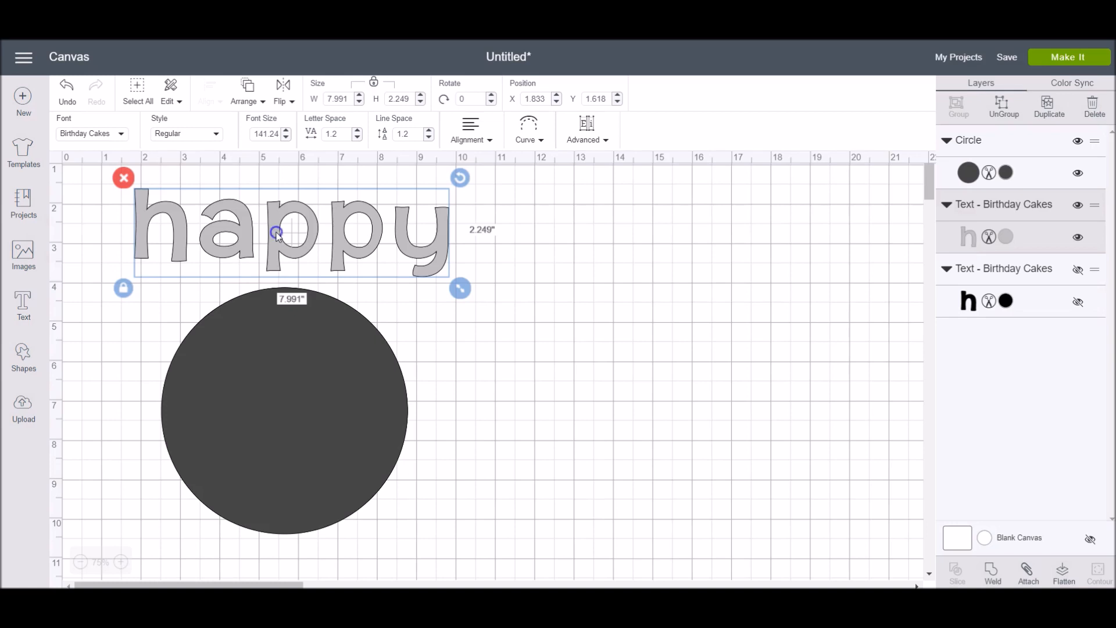
- Curve the gray "happy" text around the top of the dark circle with a diameter of 6.494
{"action": "left_click", "coordinate": [528, 142]}
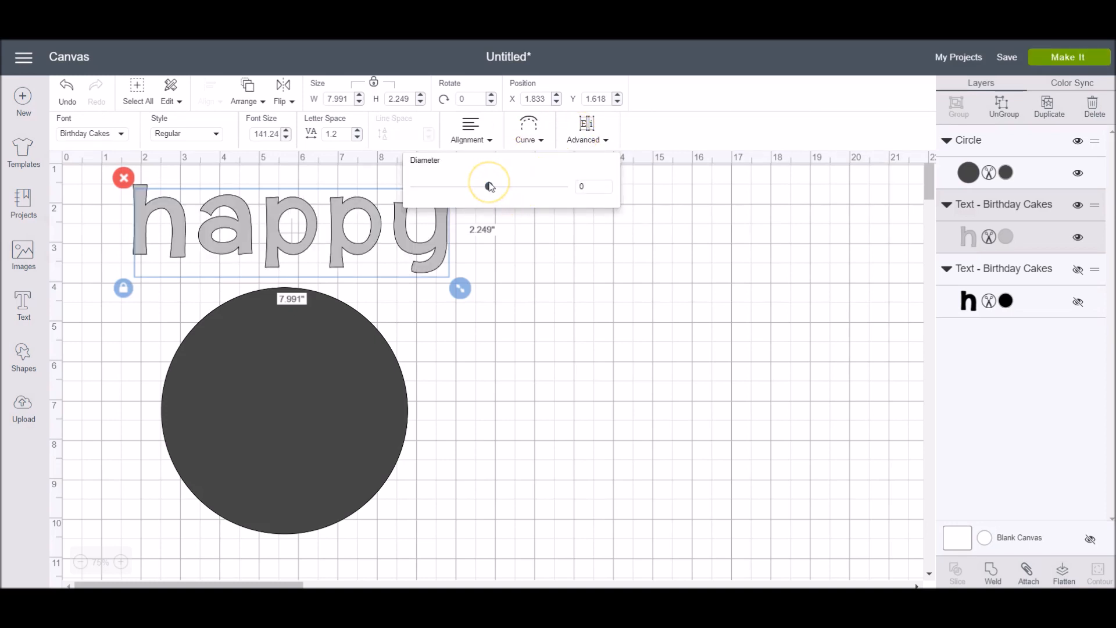
{"action": "left_click_drag", "start_coordinate": [489, 186], "coordinate": [578, 273]}
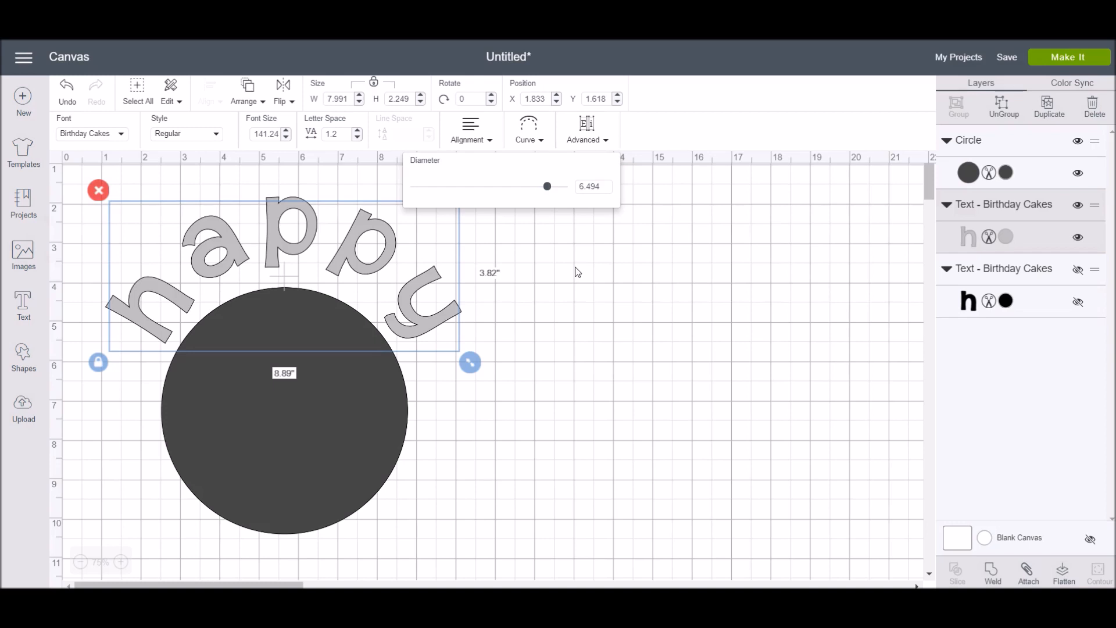
{"action": "left_click", "coordinate": [577, 331]}
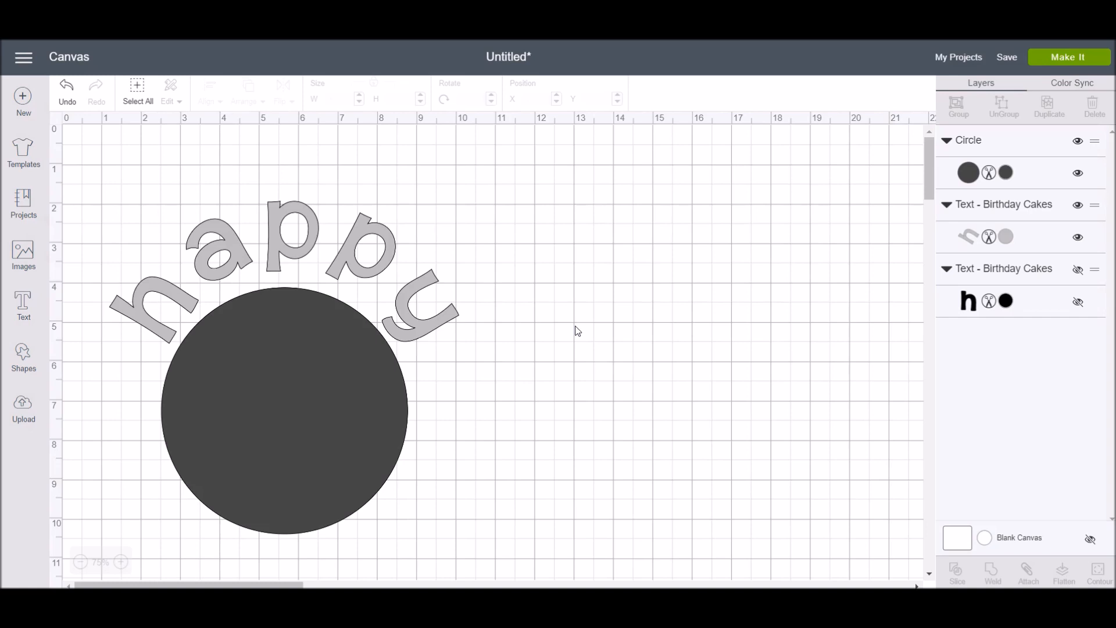